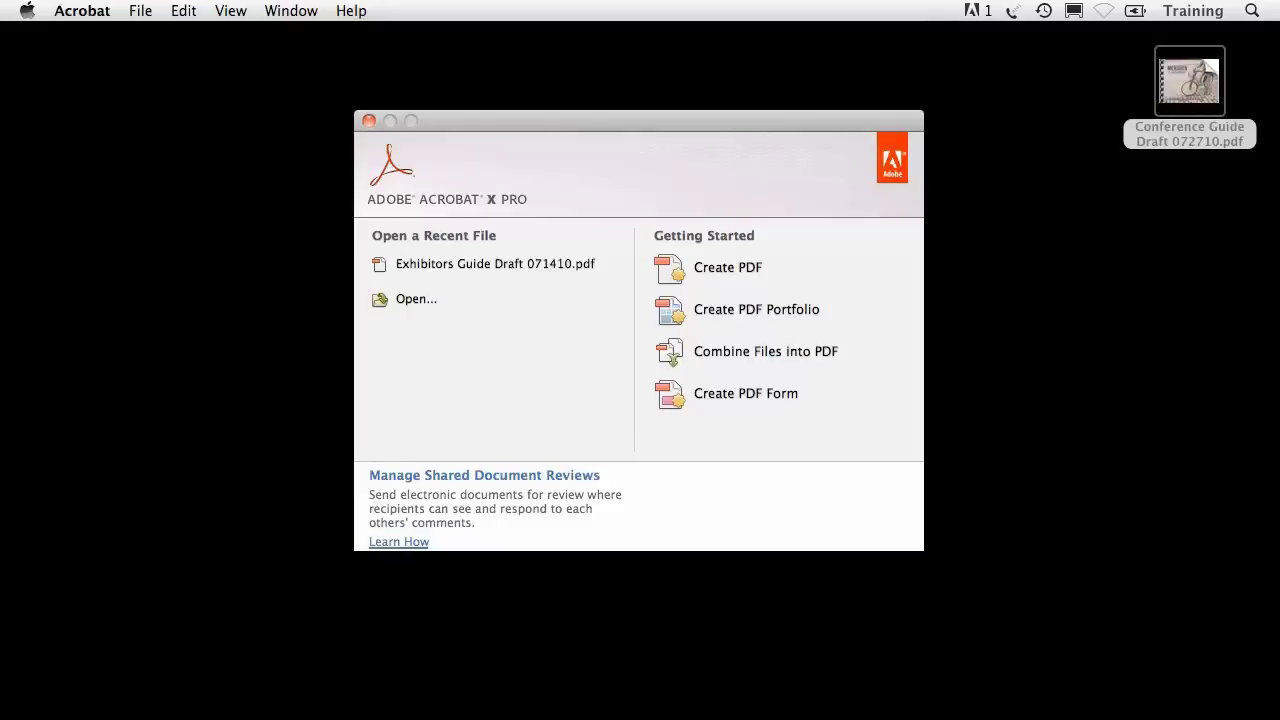
Open Exhibitors Guide Draft 071410.pdf from recent files, try Read Mode, then return to the normal view.
click(470, 265)
drag(378, 68, 267, 47)
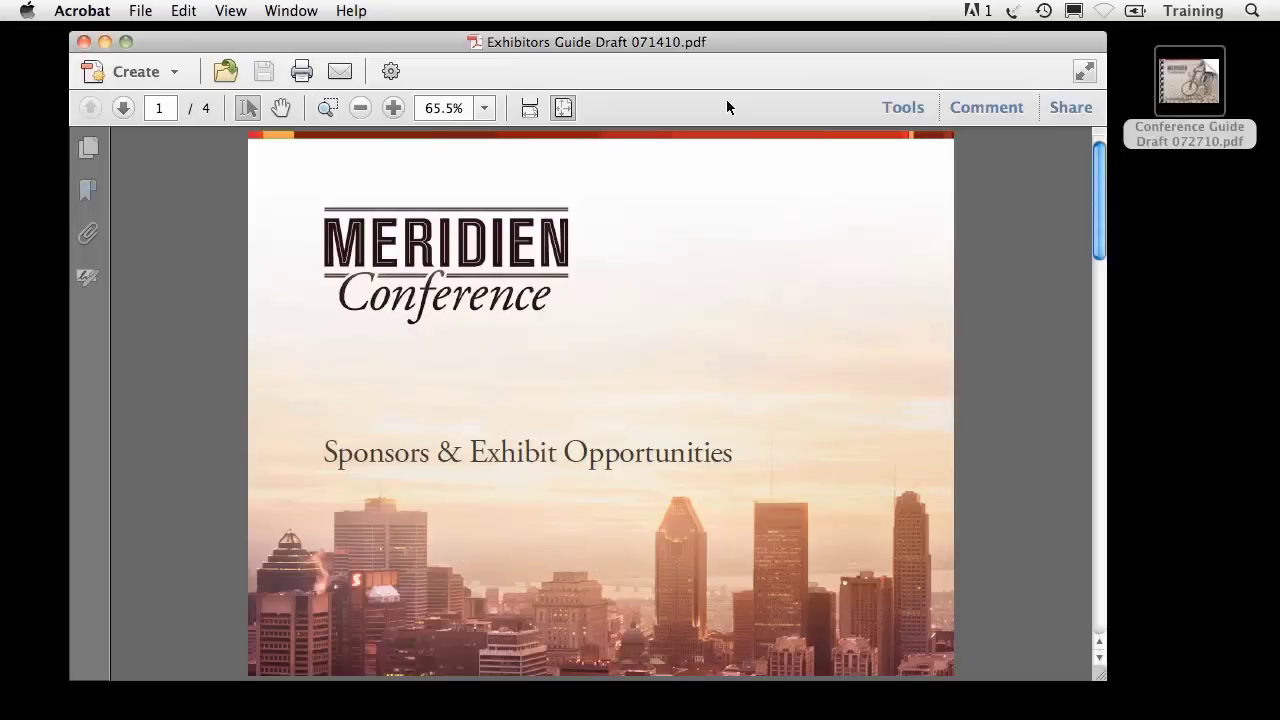
click(1087, 73)
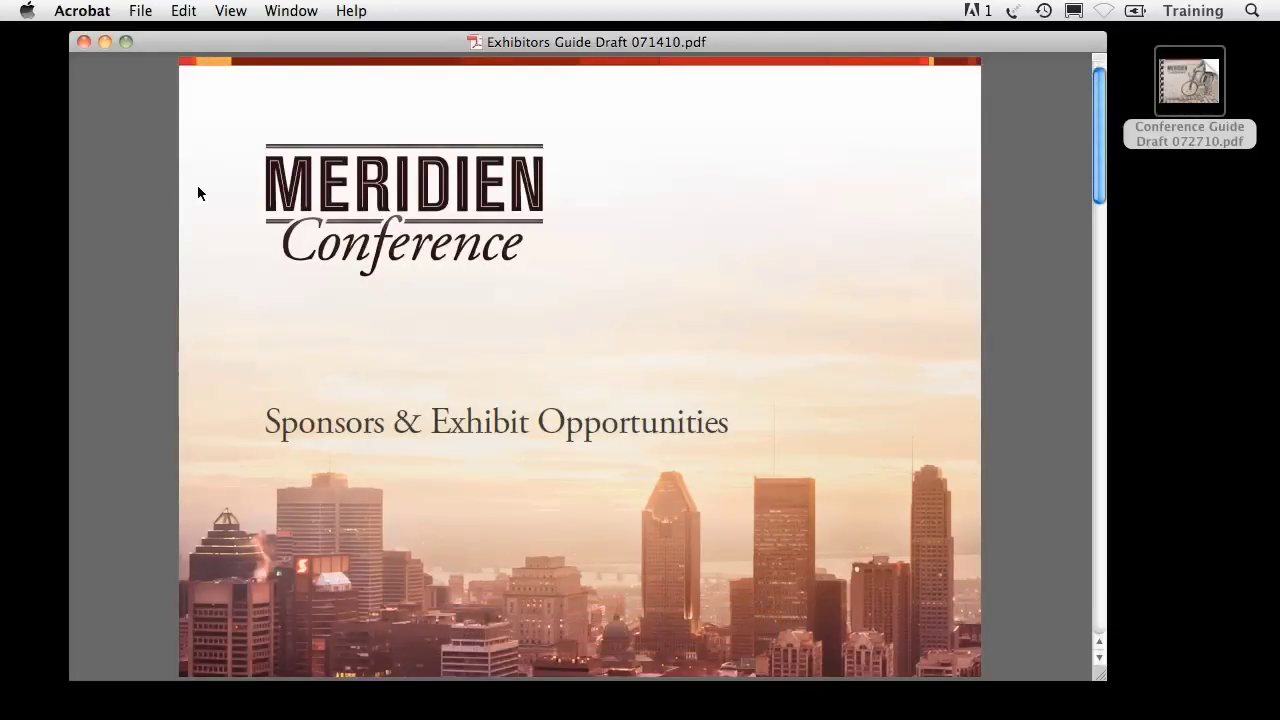
mouse_move(750, 628)
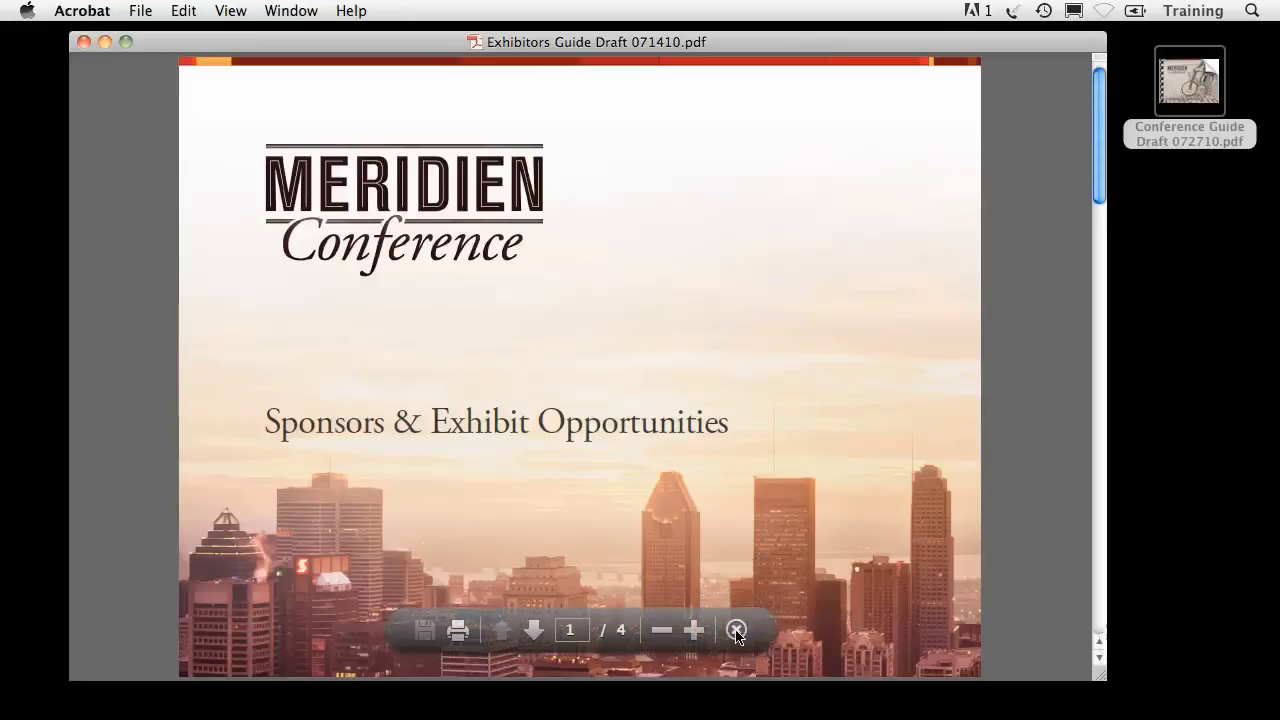
click(737, 629)
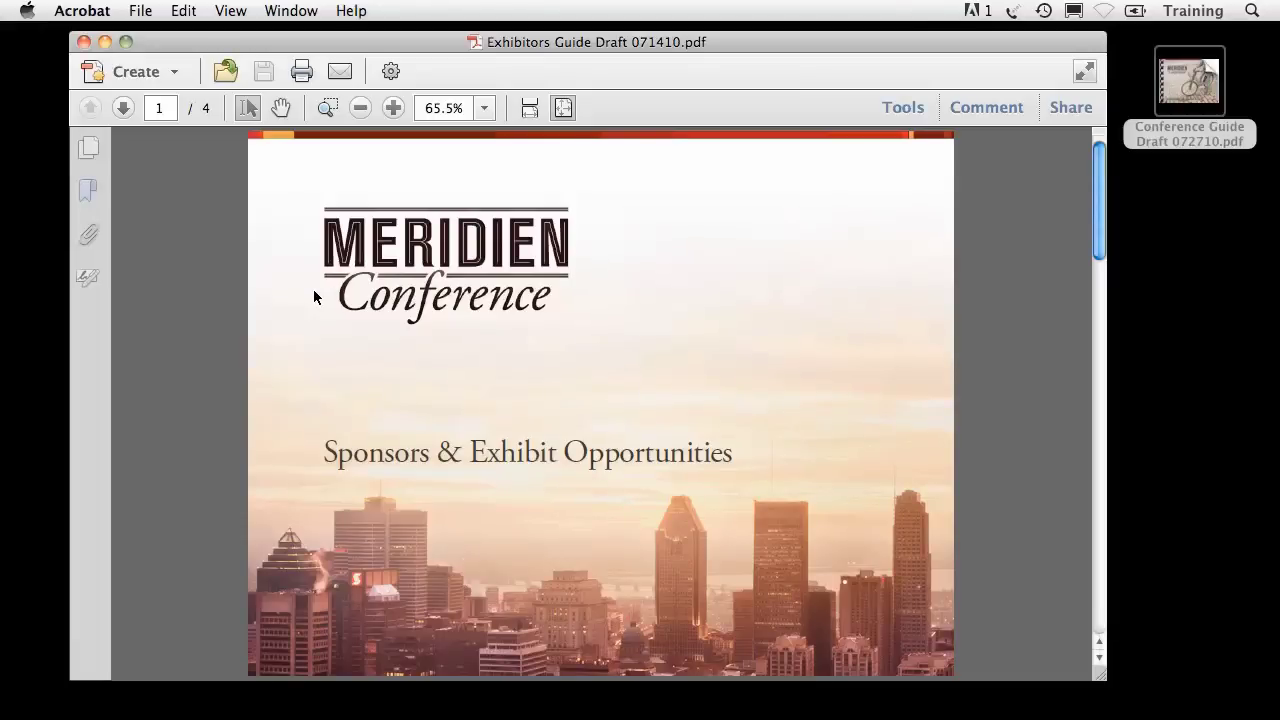
Crop the cover page's edges by marking a crop box over page 1 and confirming it.
click(888, 103)
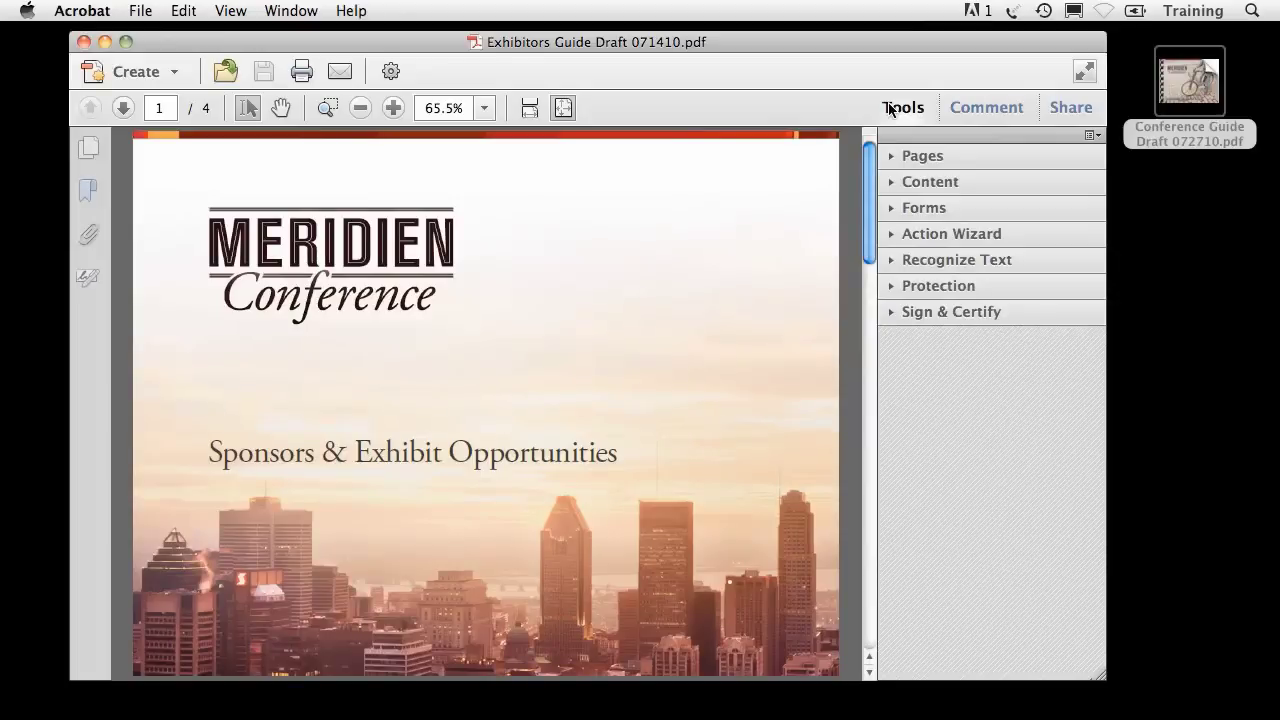
click(903, 157)
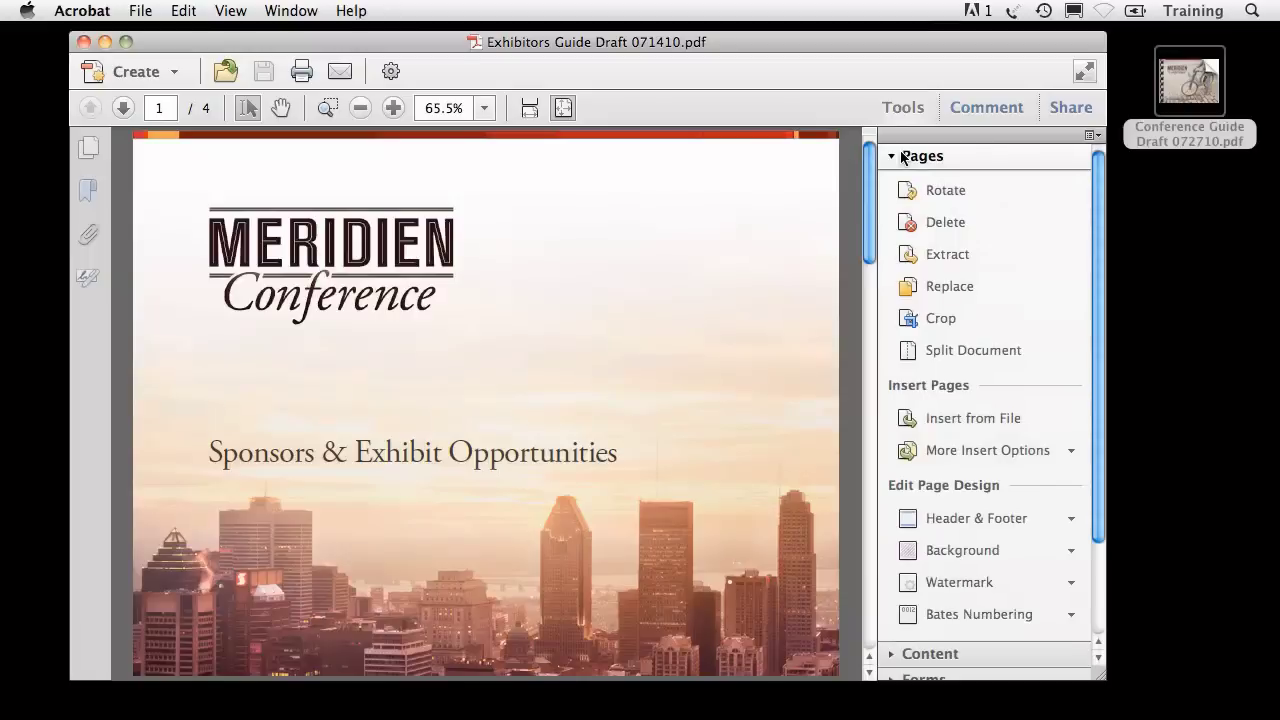
click(918, 320)
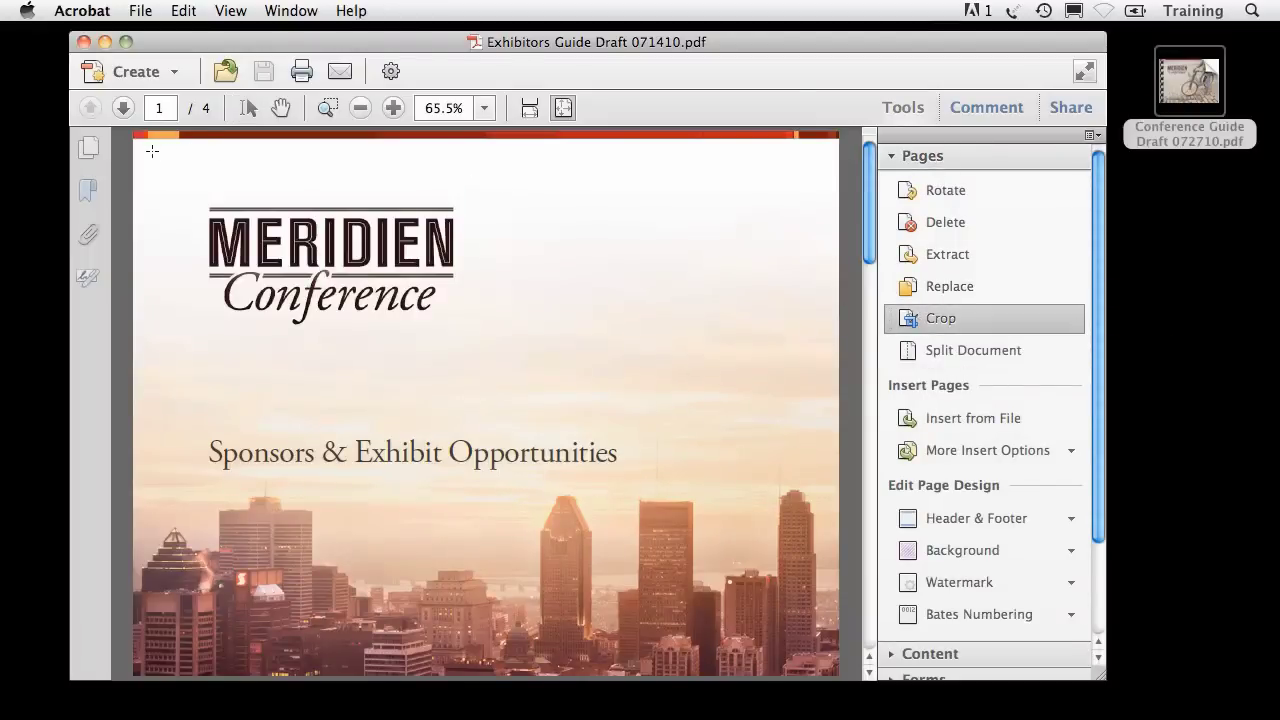
drag(134, 146, 837, 676)
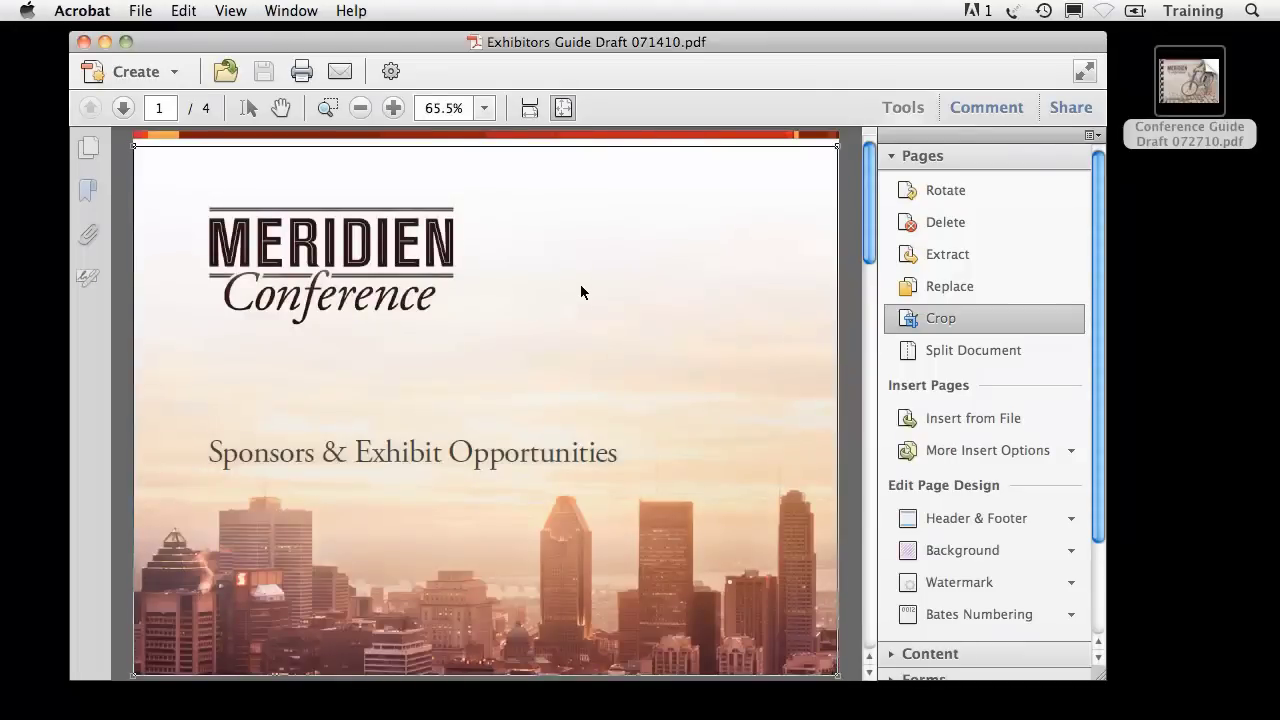
double_click(580, 289)
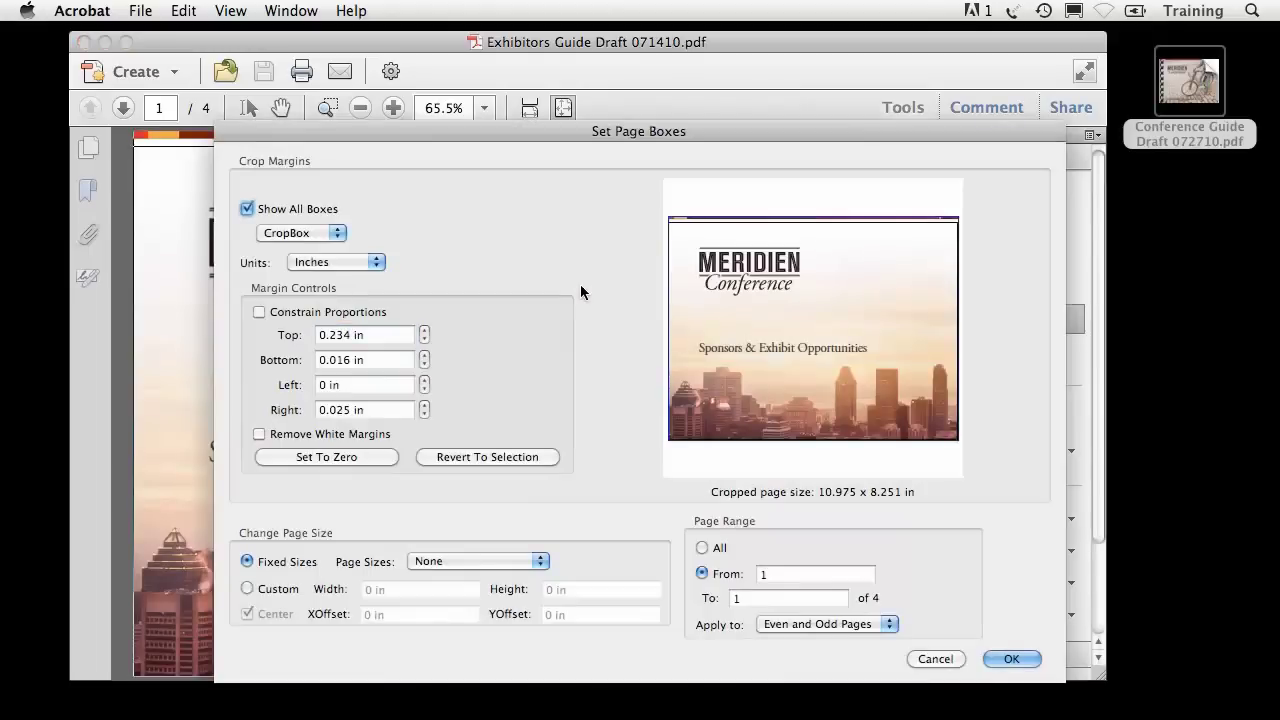
key(Return)
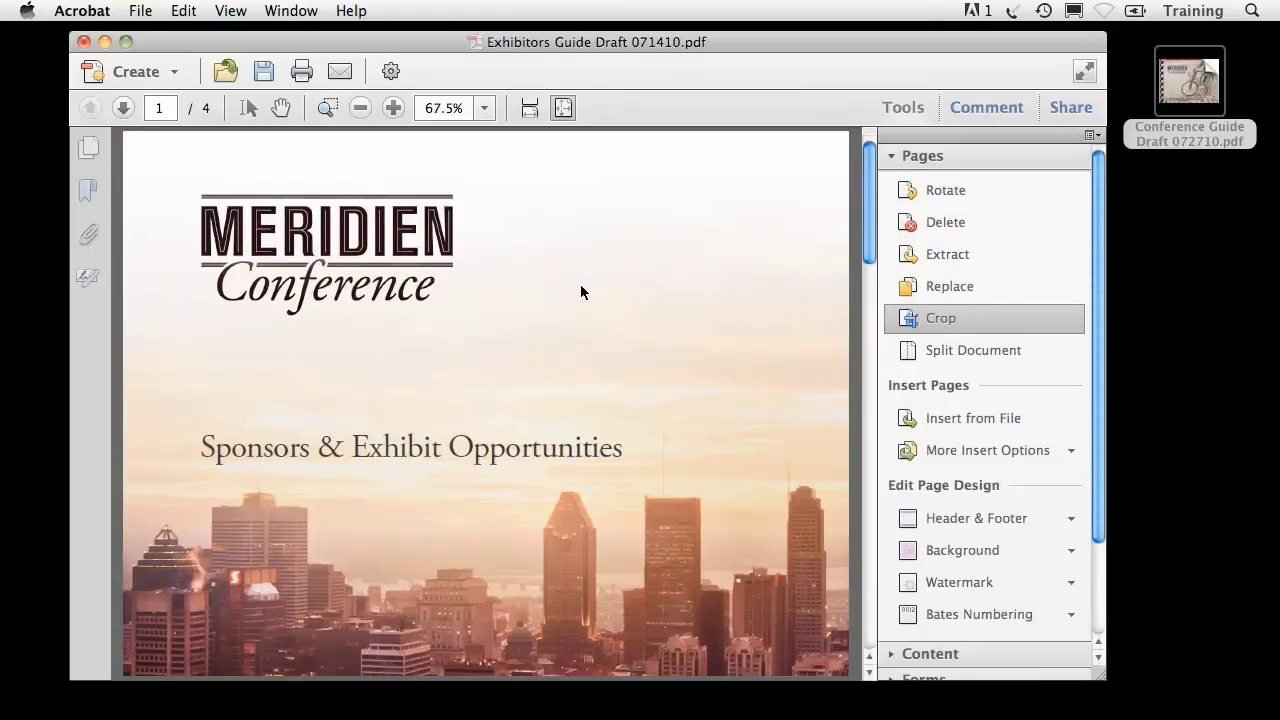
Page through the guide, then split it into one-page documents with Max pages set to 1.
click(123, 108)
click(124, 107)
click(124, 107)
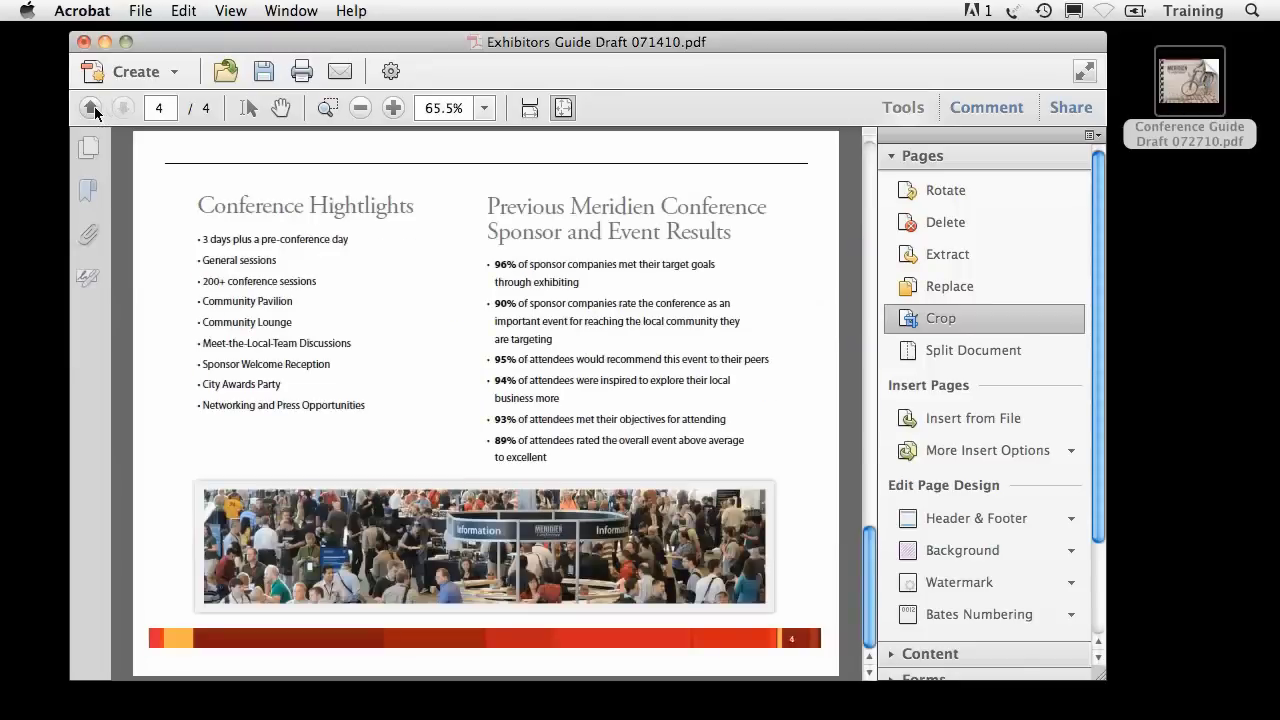
click(91, 109)
click(91, 108)
click(91, 108)
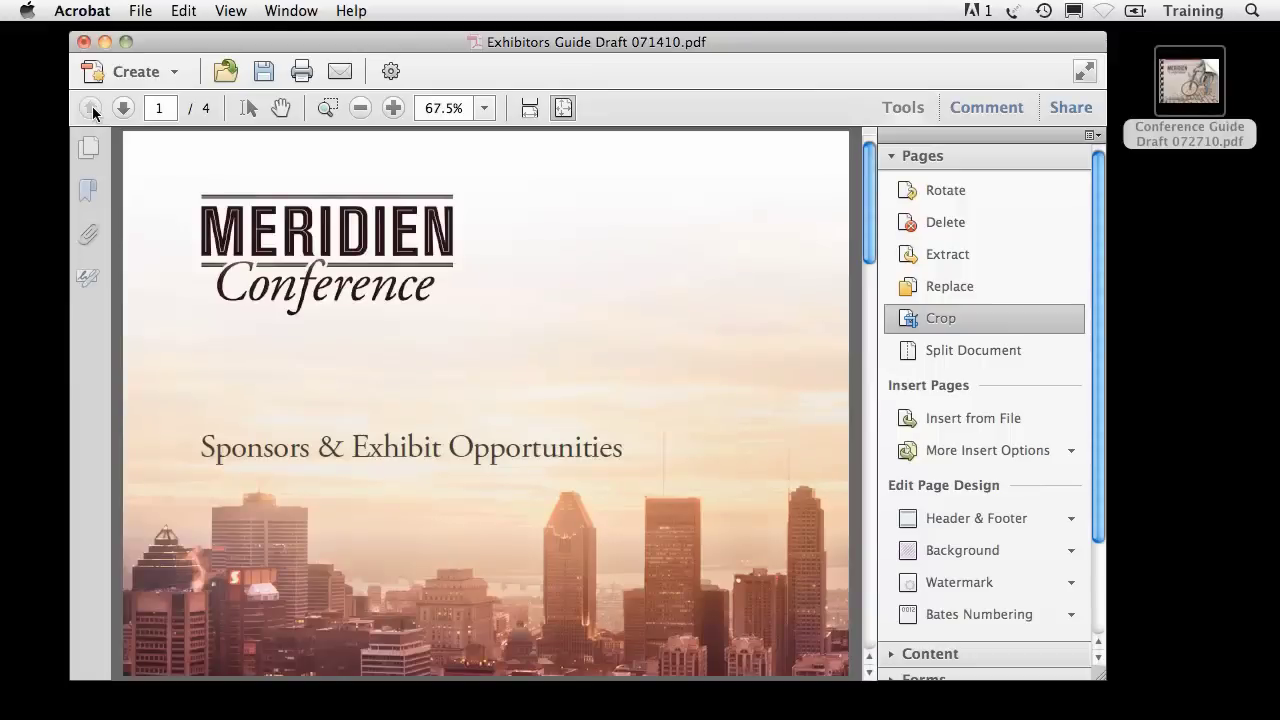
click(926, 352)
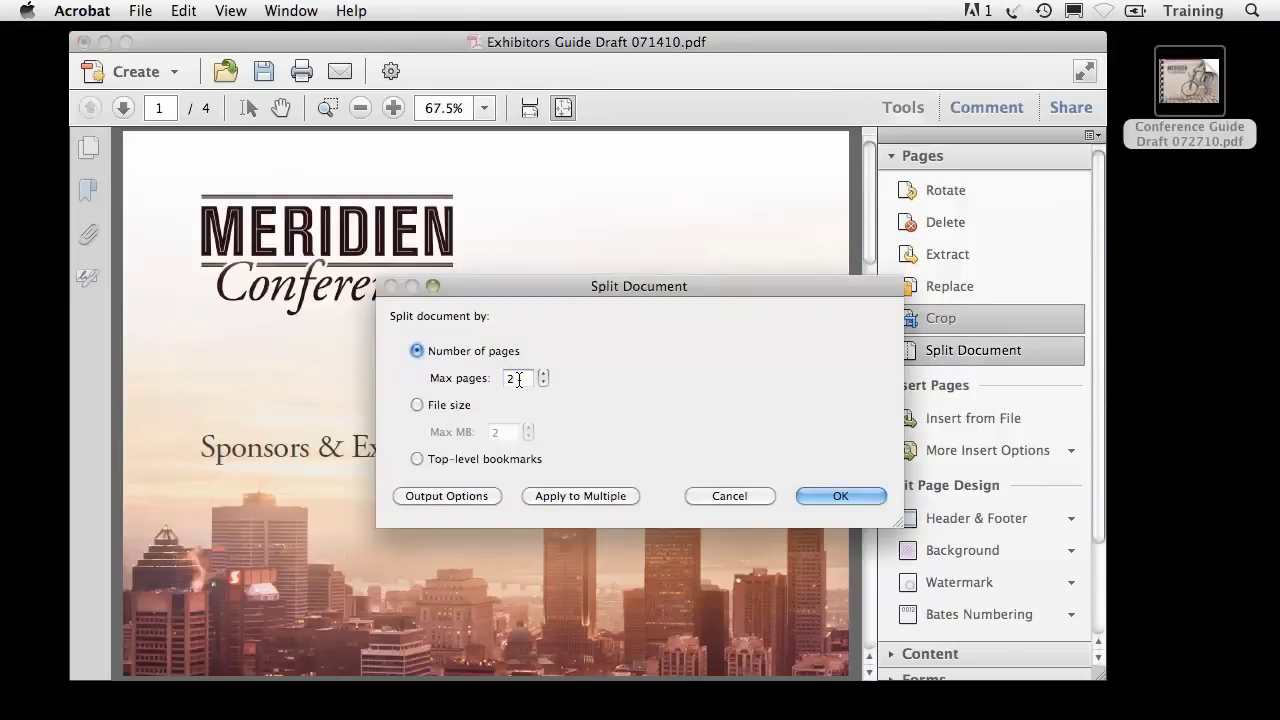
double_click(518, 378)
text(1)
click(810, 496)
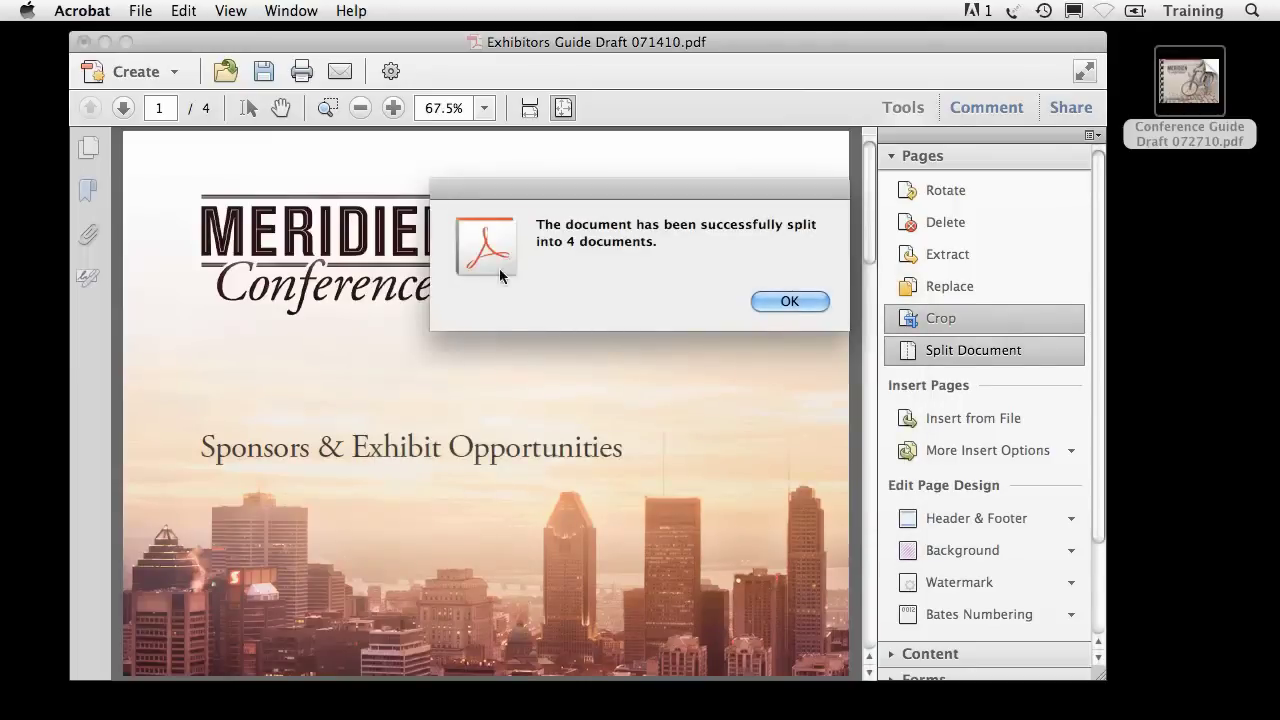
click(766, 300)
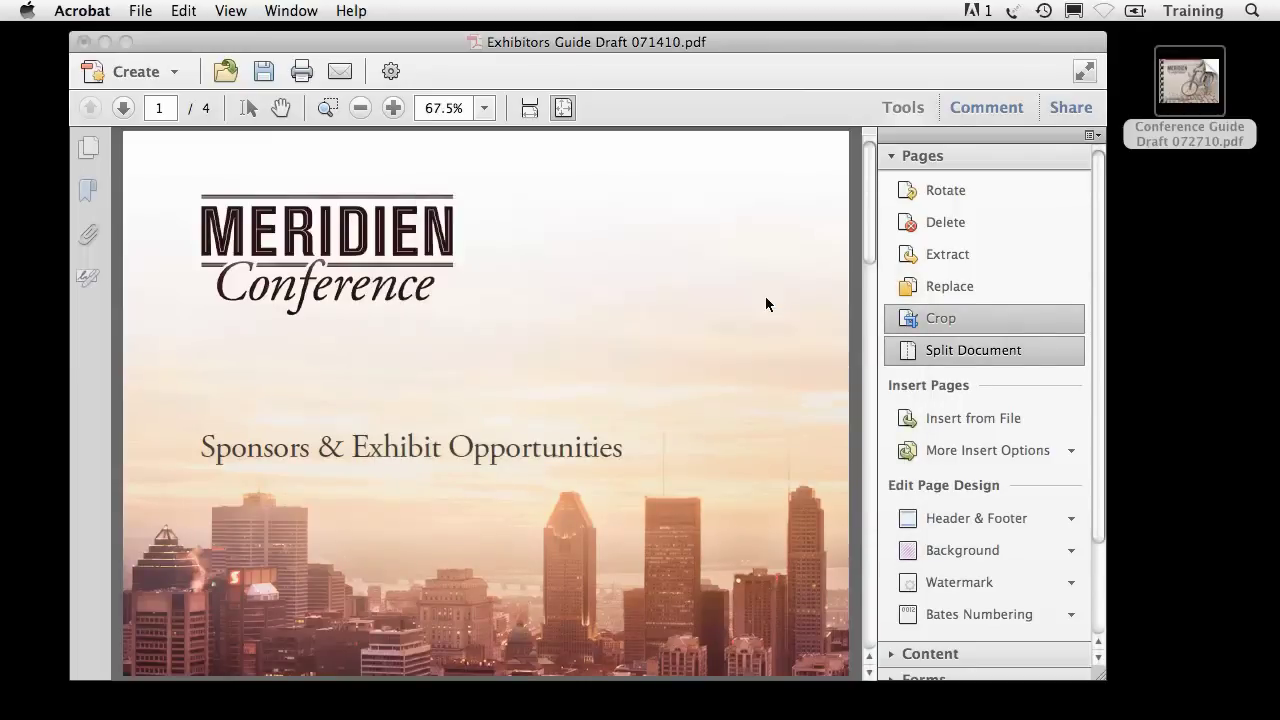
With Edit Document Text, replace 'Opportunities' in the cover title with 'Information'.
click(905, 157)
click(906, 184)
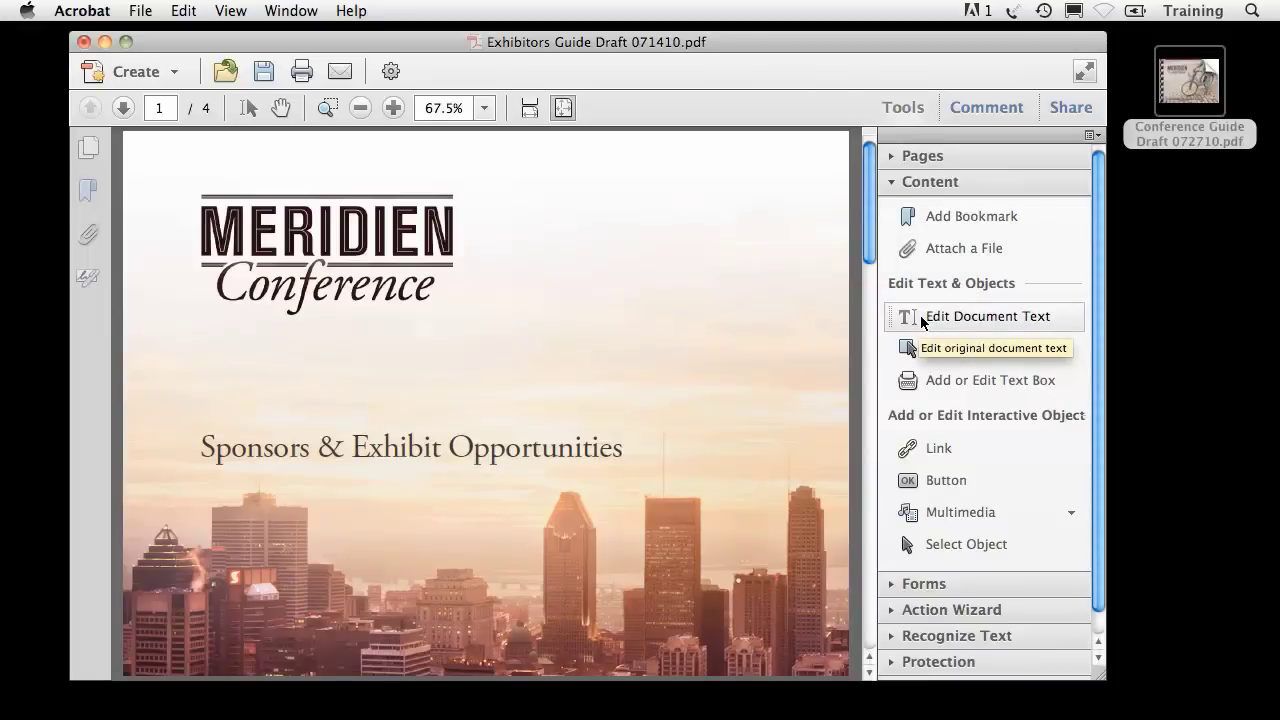
click(921, 321)
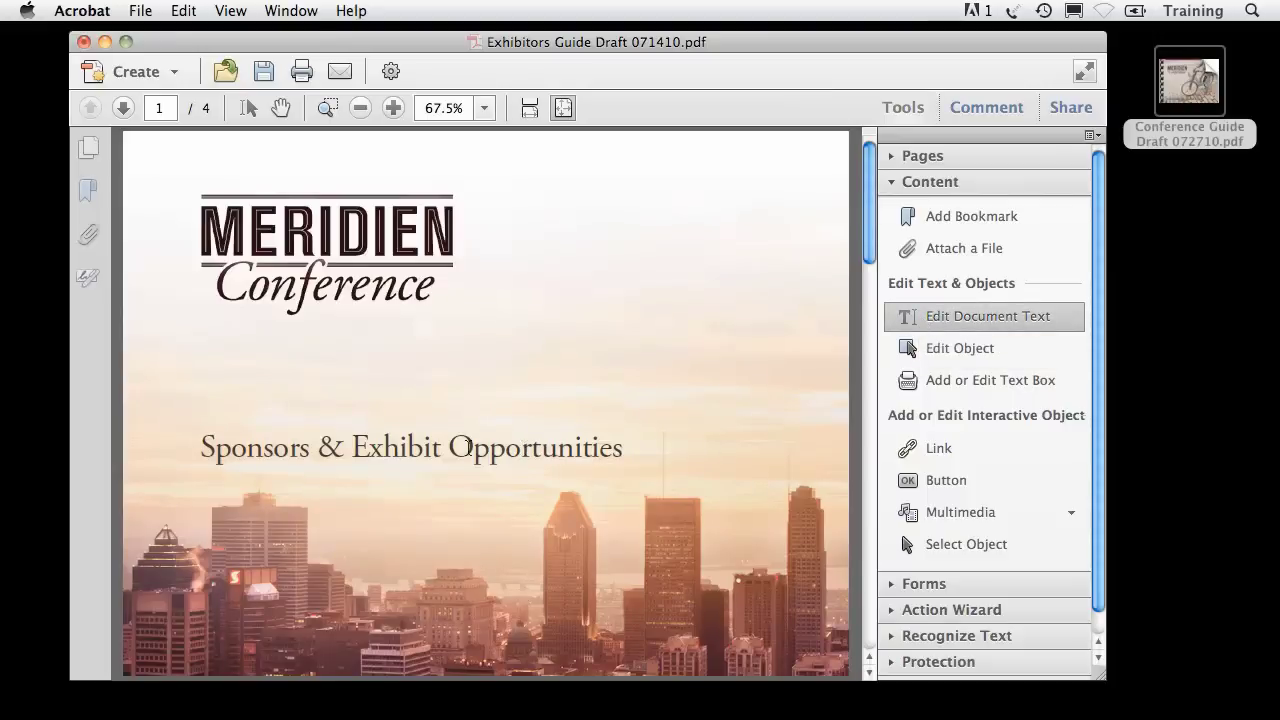
drag(452, 448, 618, 452)
text(Inf)
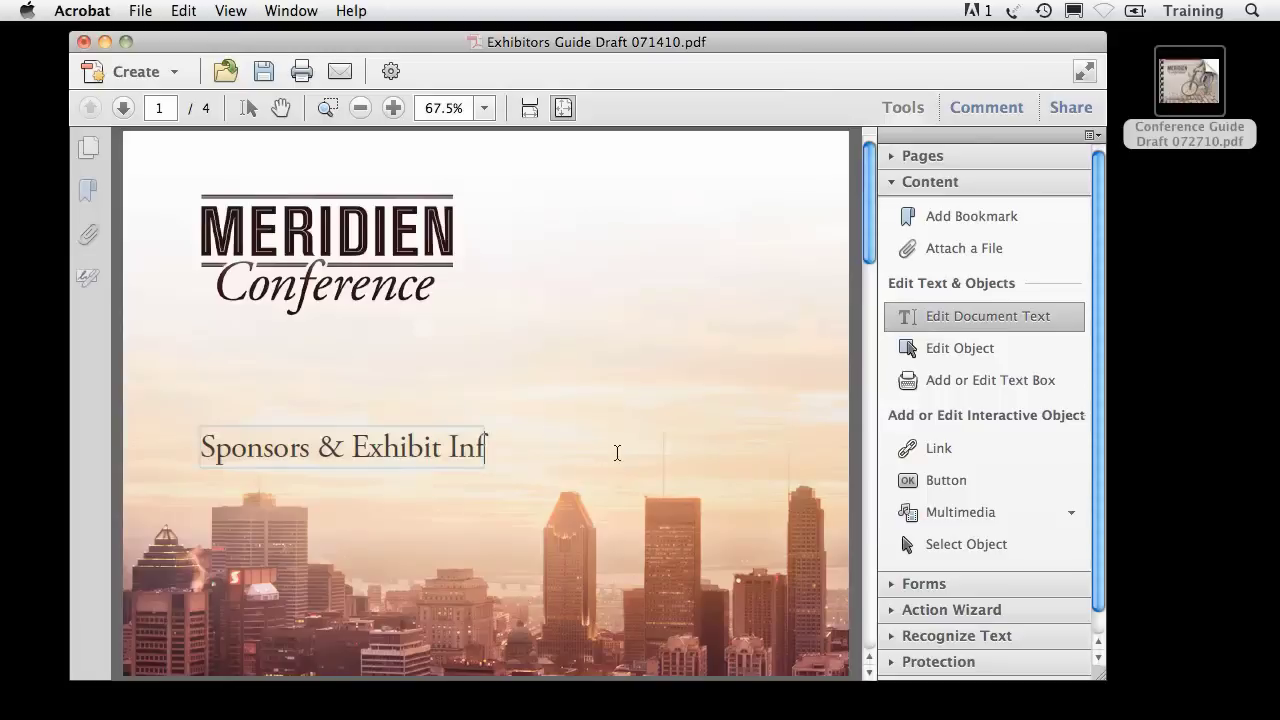
text(ormation)
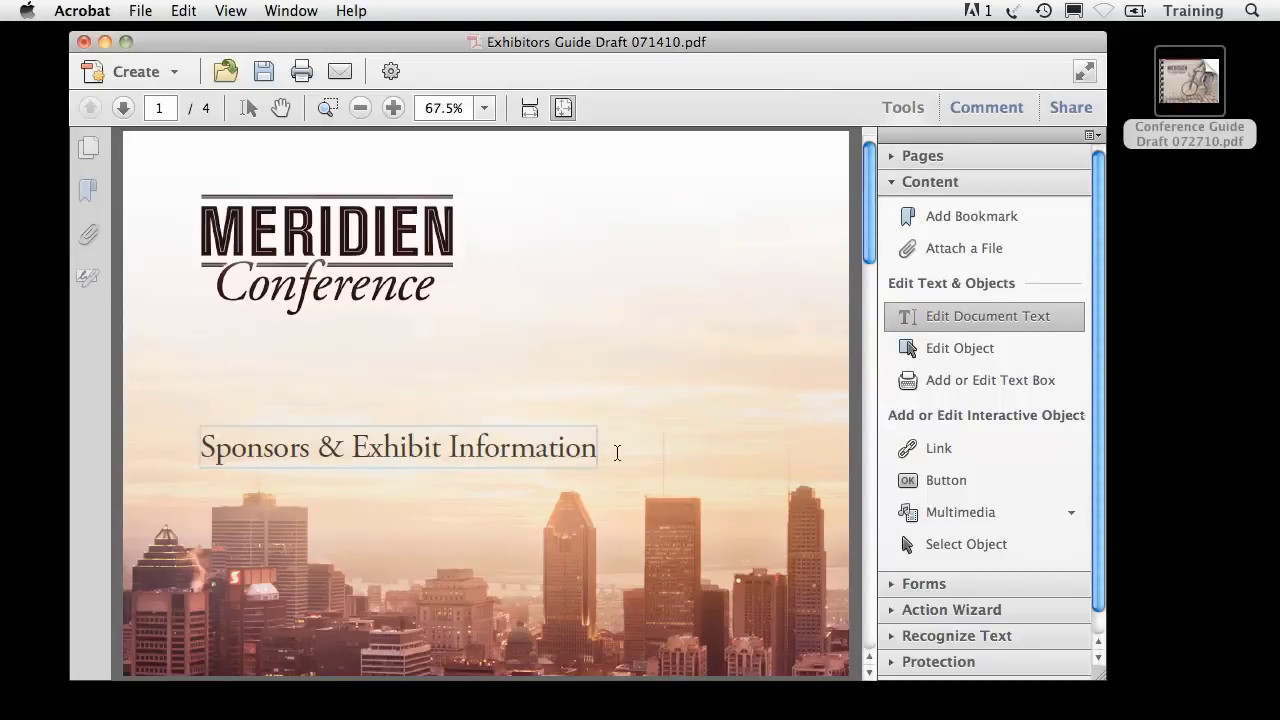
On page 3's caption, insert 'green and lush' before parks and 'skateboard and' before bike-friendly.
click(123, 108)
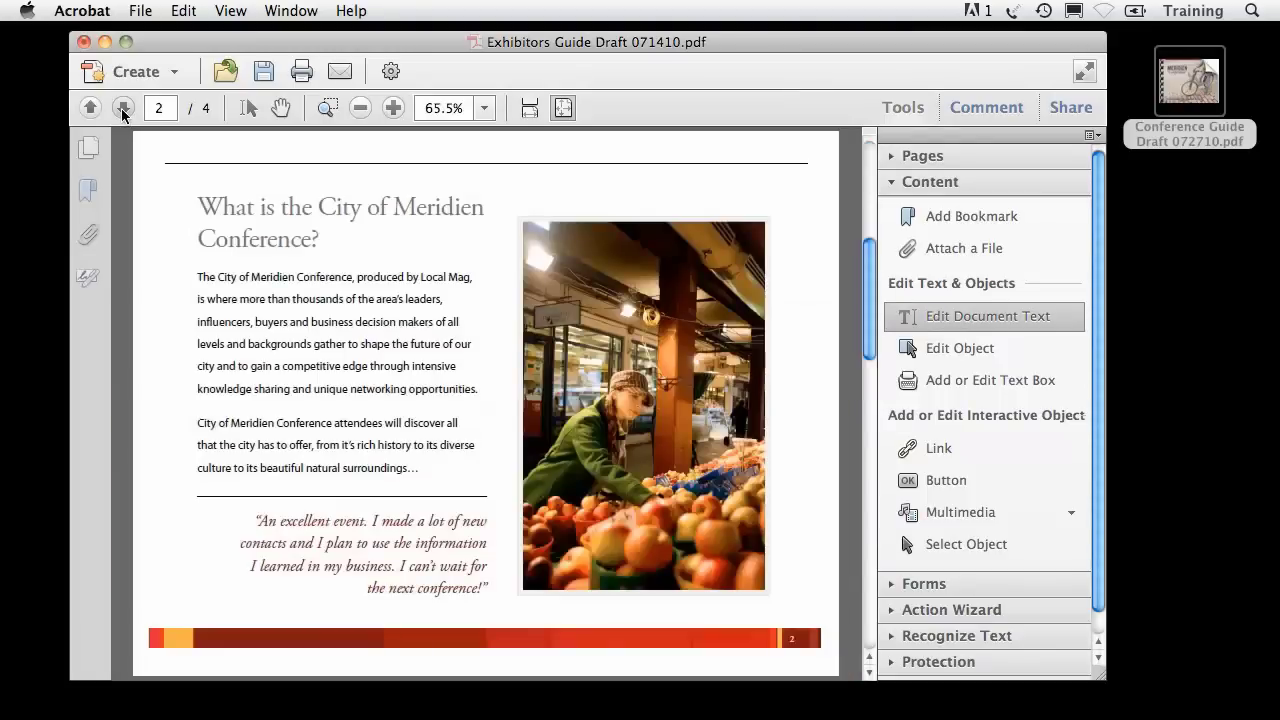
click(123, 108)
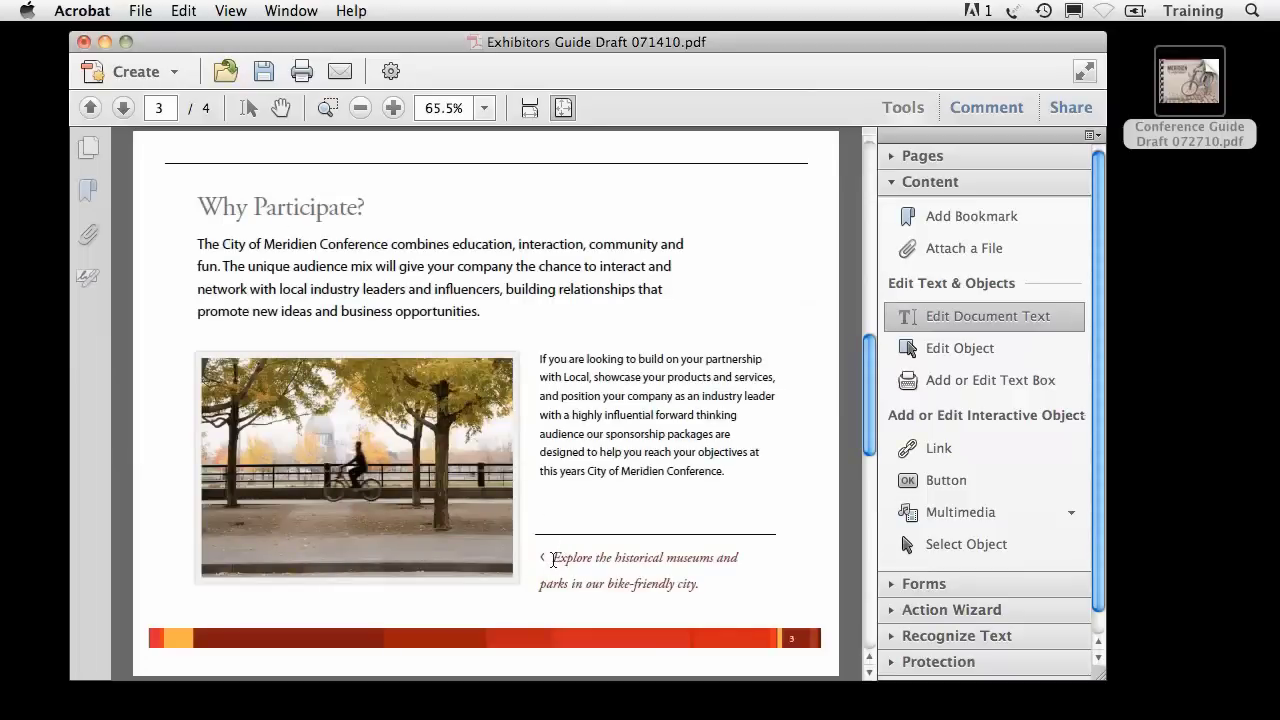
click(540, 583)
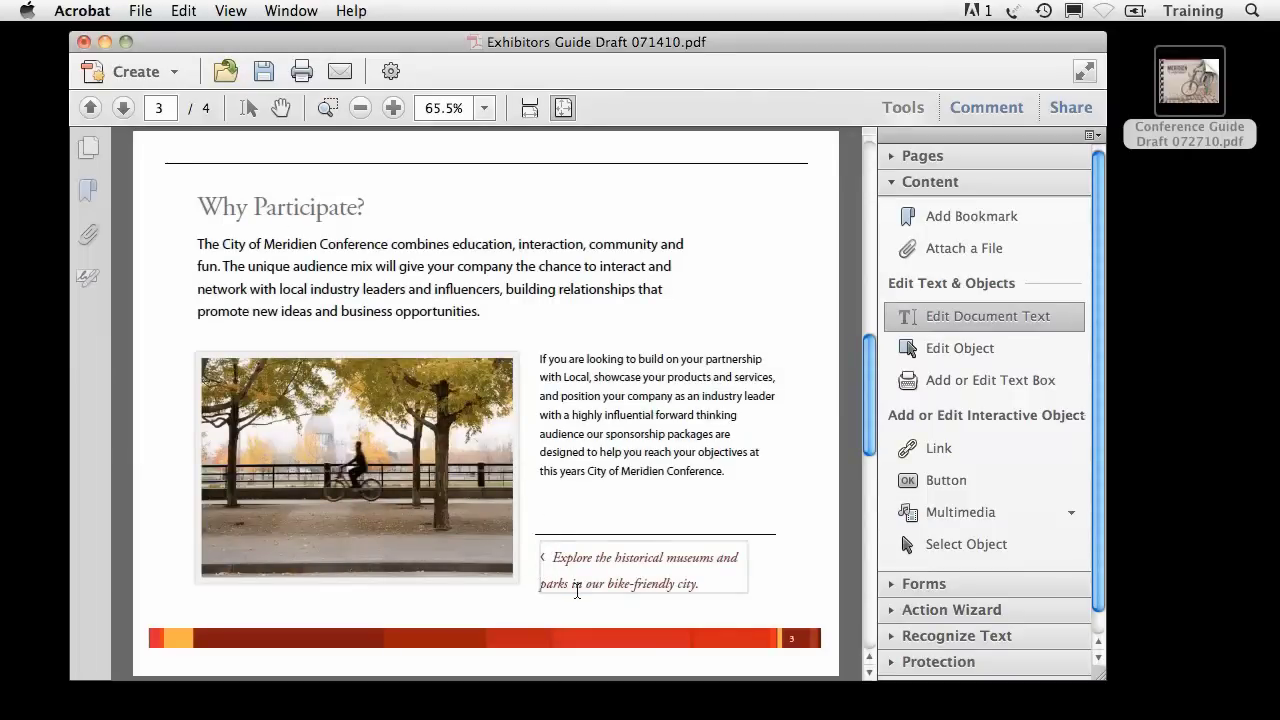
text(green and lush)
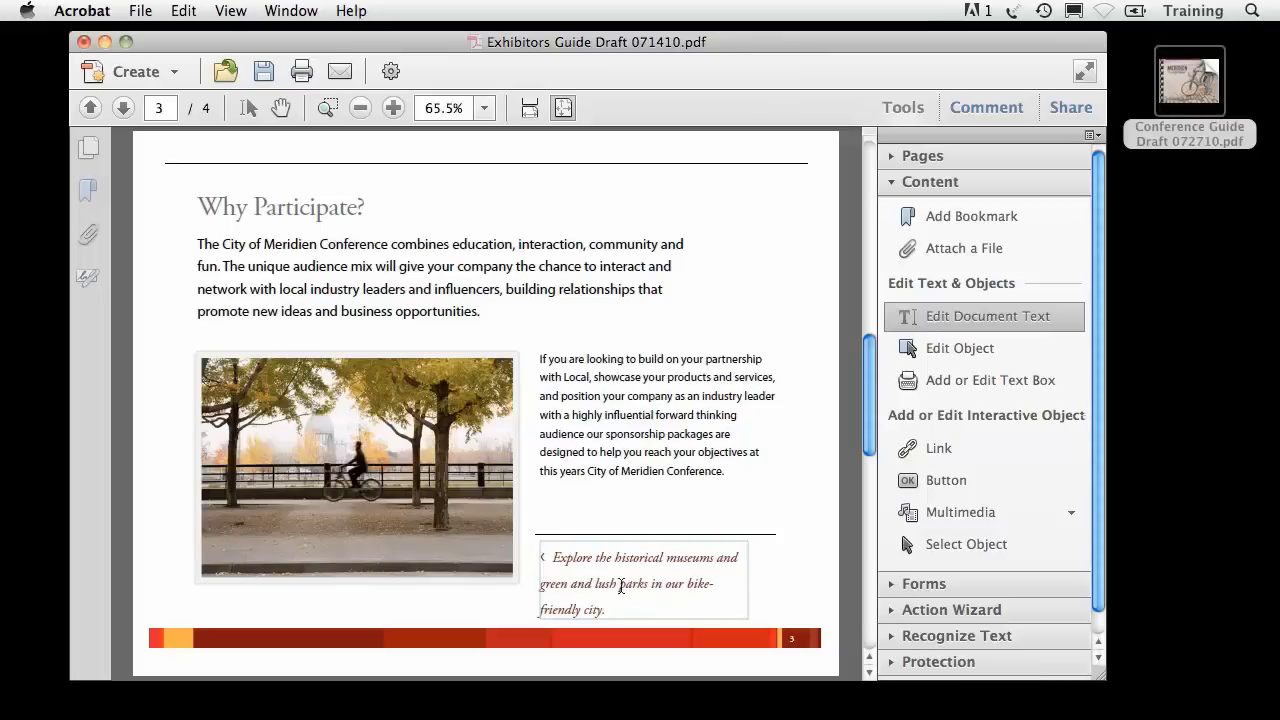
click(688, 584)
text(skateboard)
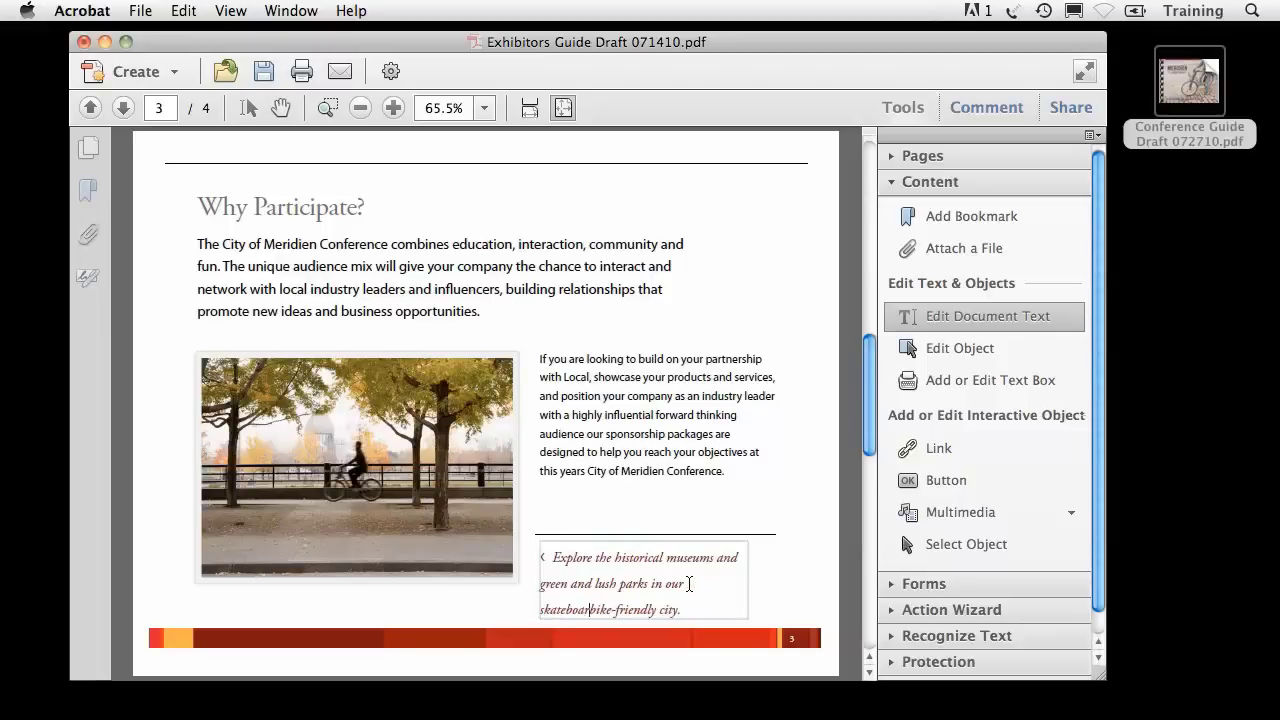
text( and)
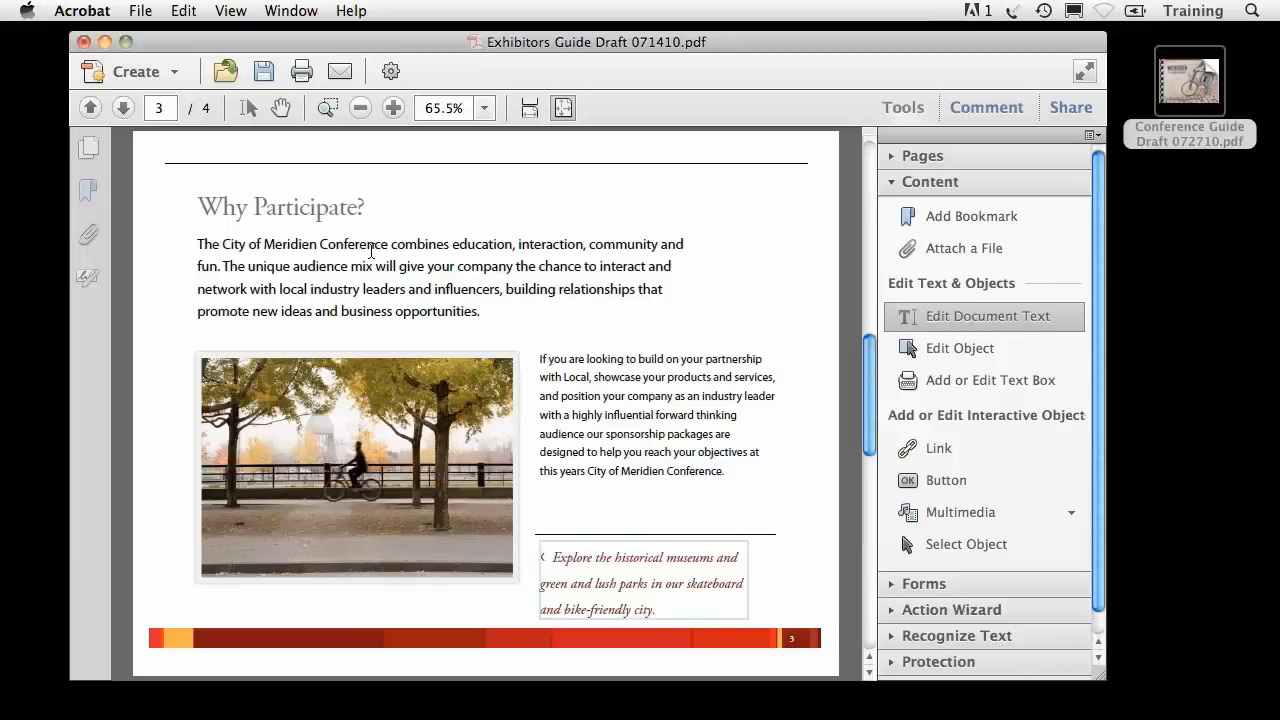
Select the 'Why Participate?' heading, open its text properties, and set the font size to 48 pt.
drag(195, 206, 372, 208)
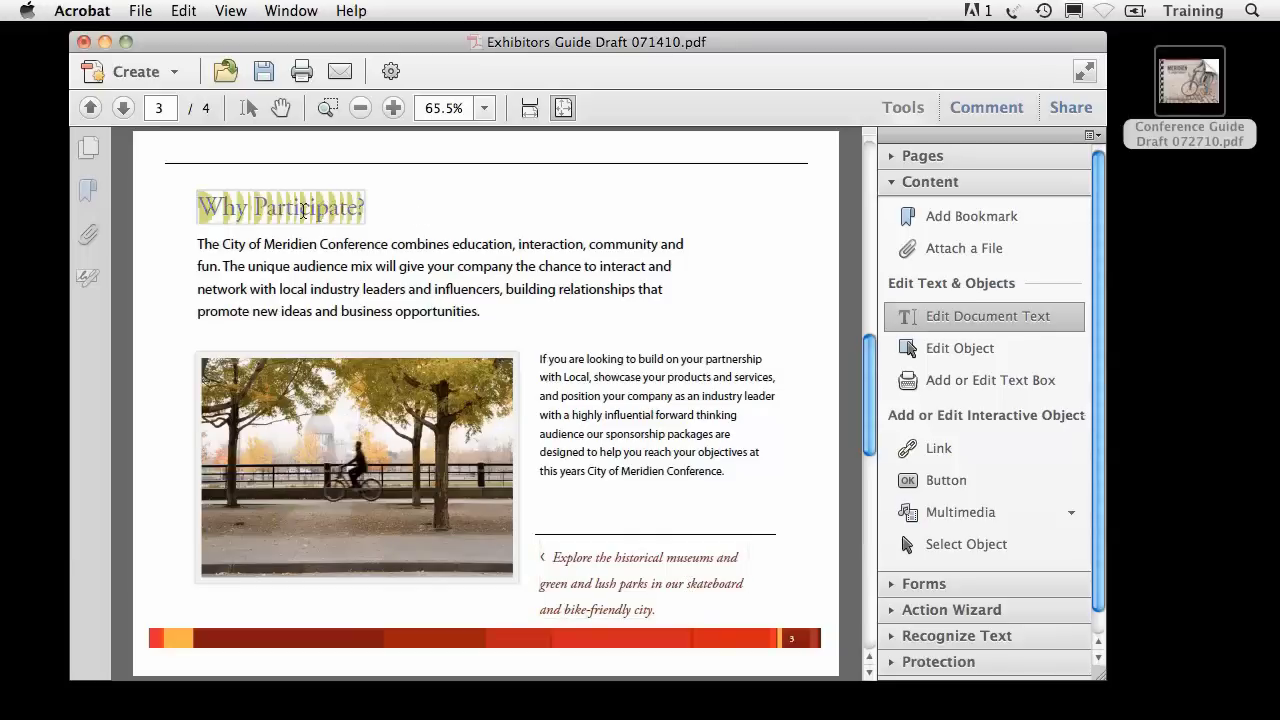
right_click(272, 209)
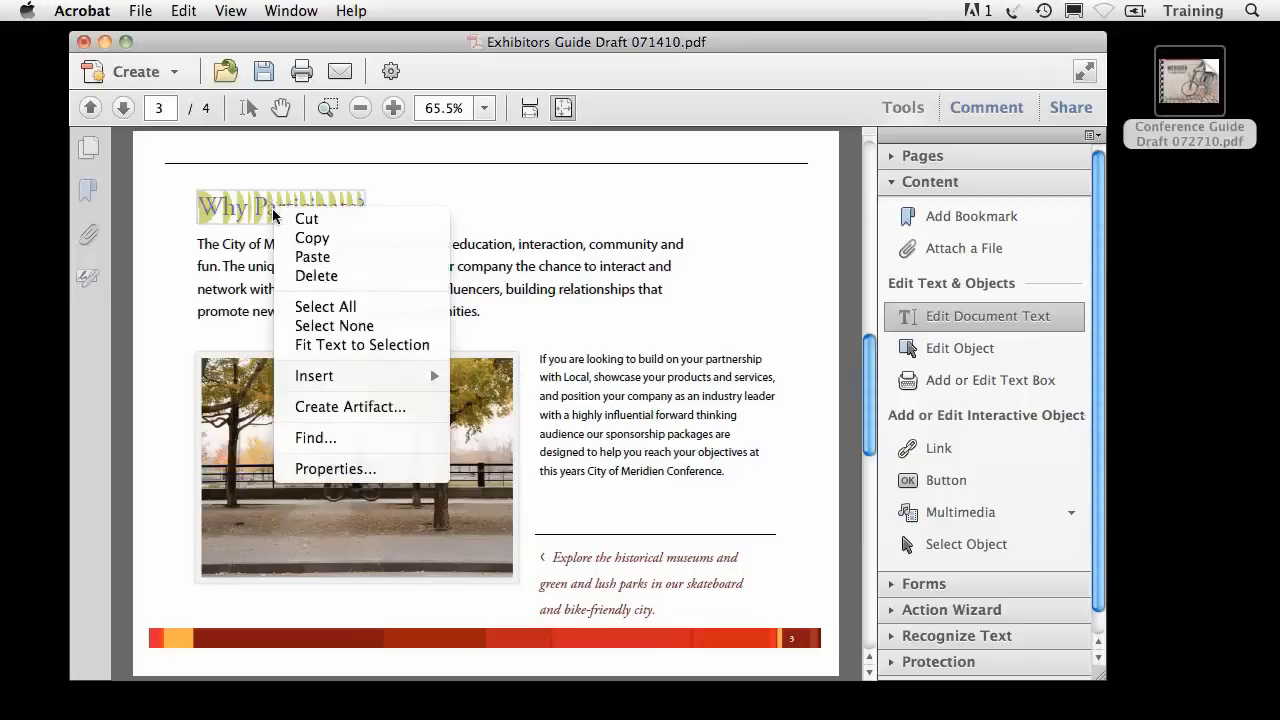
click(291, 471)
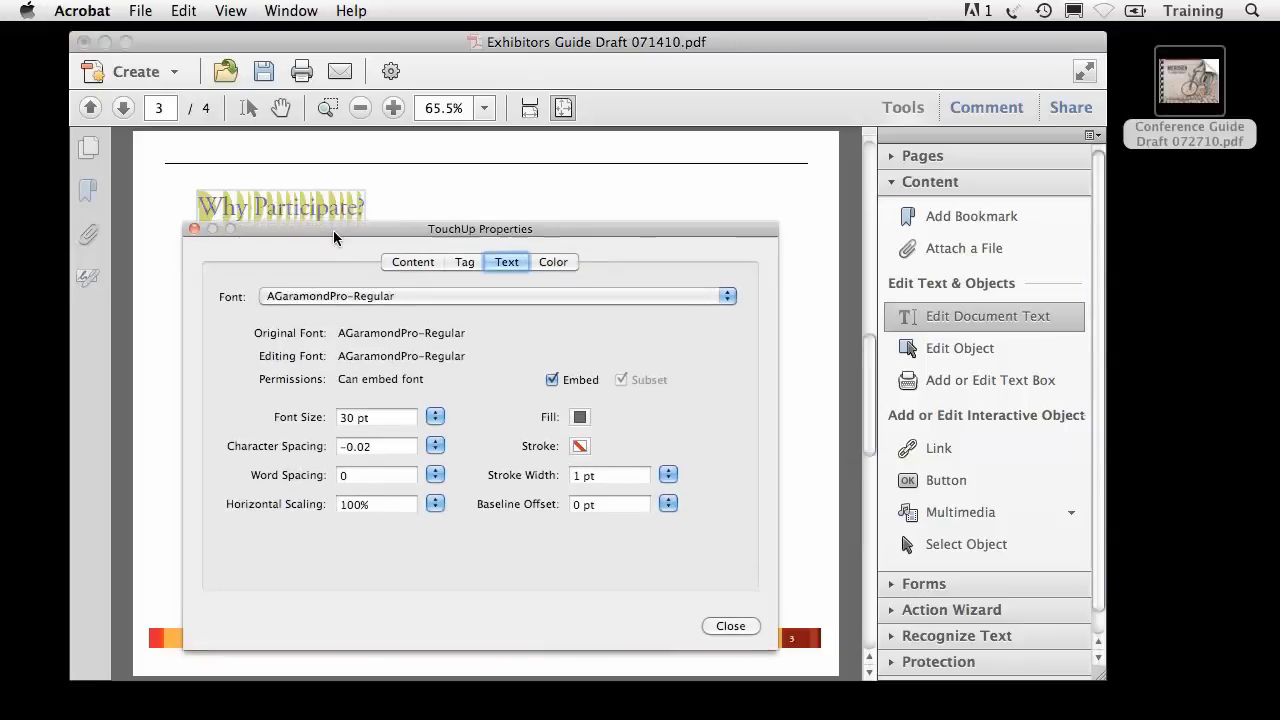
drag(333, 230, 333, 238)
click(360, 304)
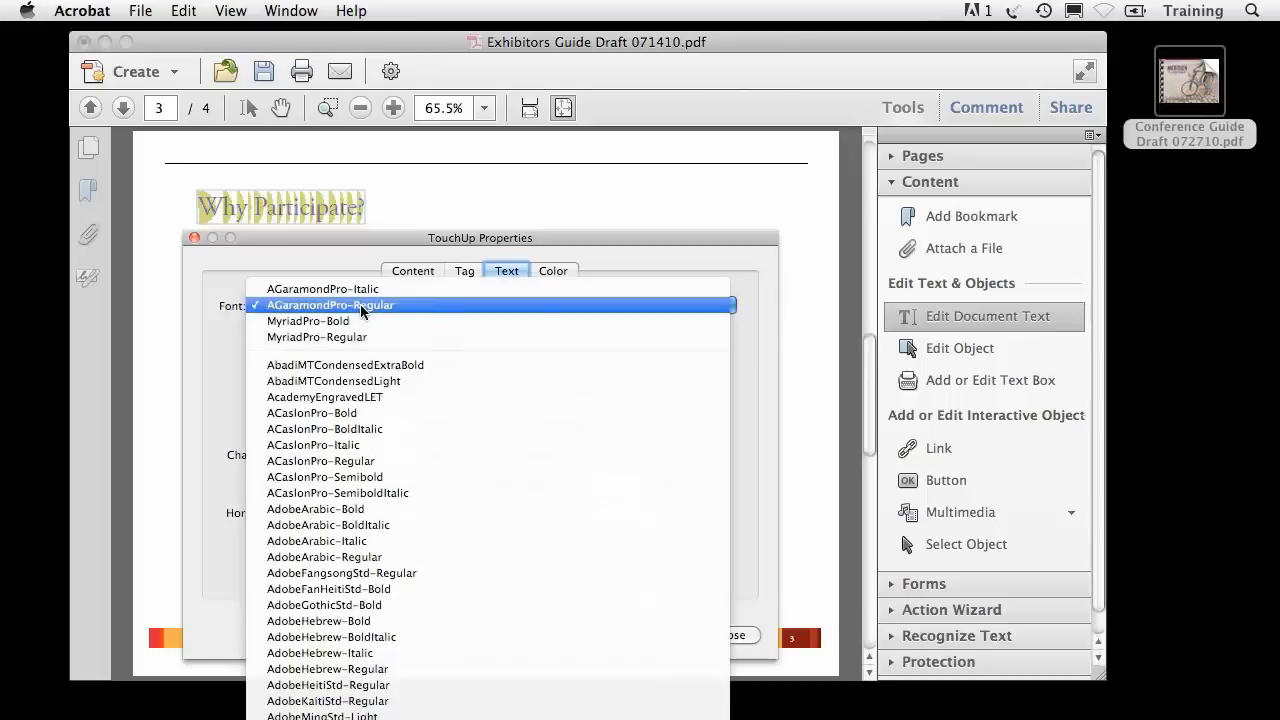
click(360, 304)
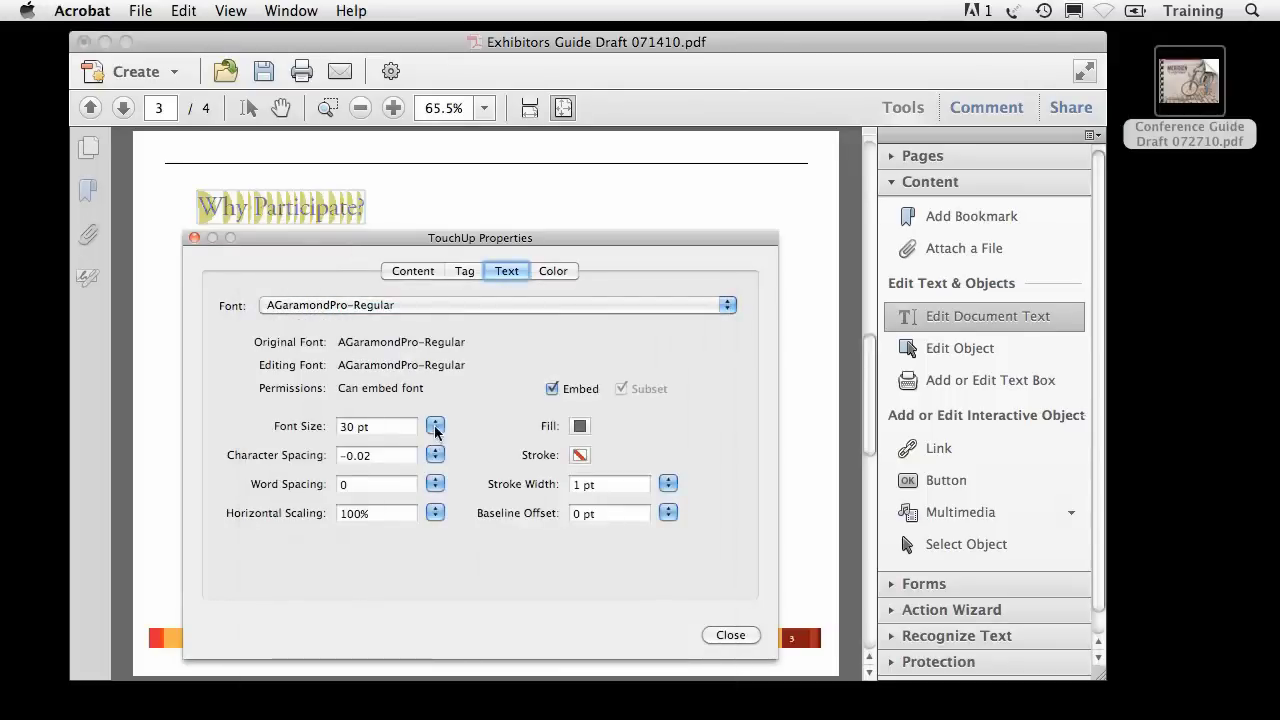
click(435, 427)
click(435, 462)
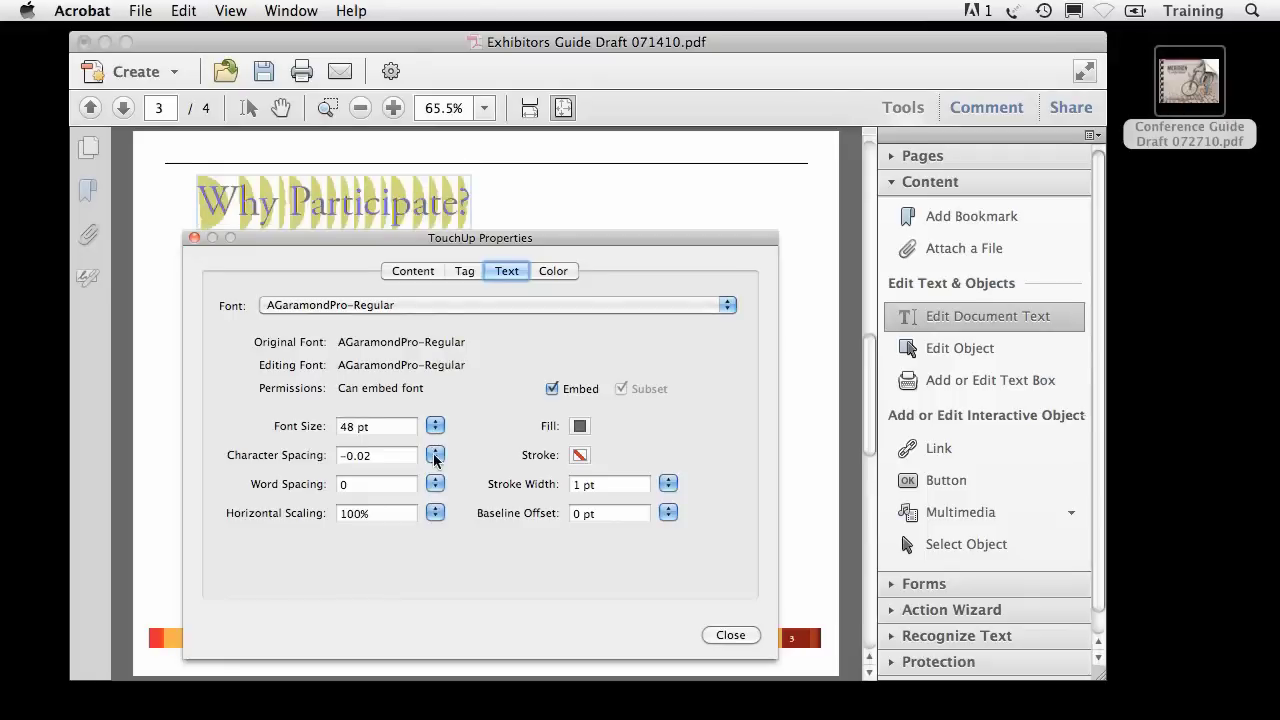
Set the heading's horizontal scaling to 120% and its fill colour to navy blue.
click(435, 513)
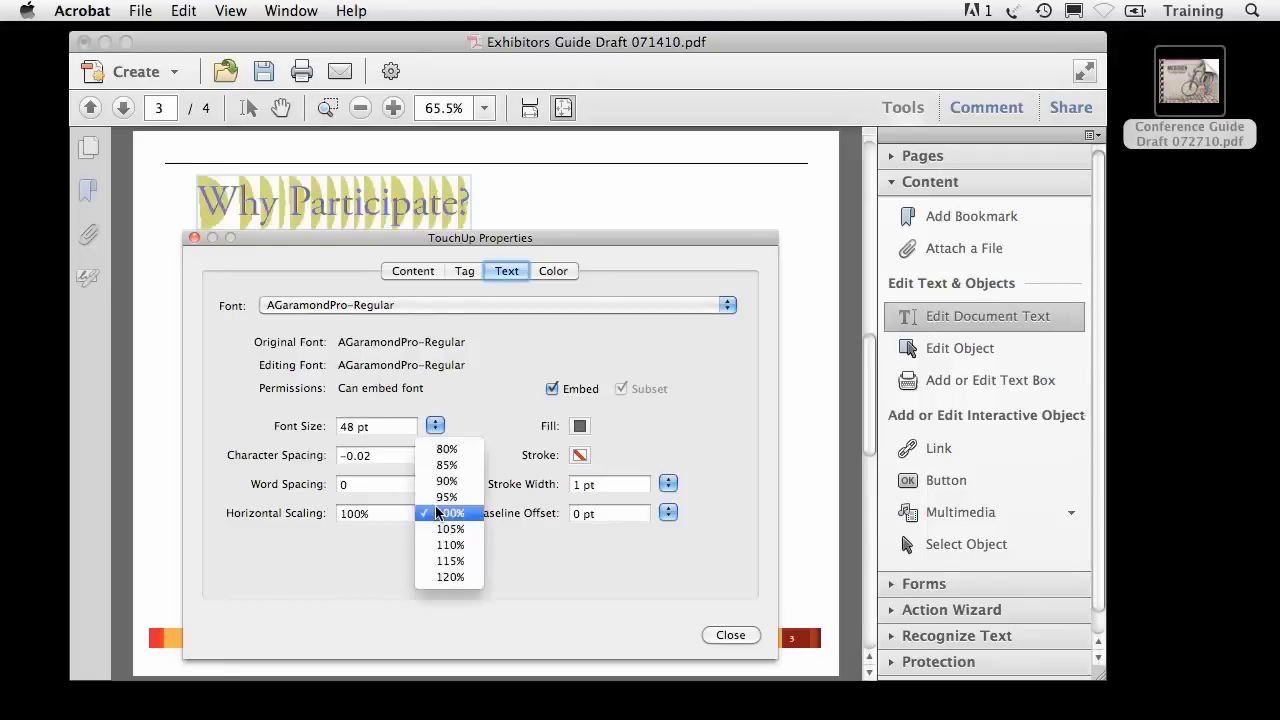
click(437, 467)
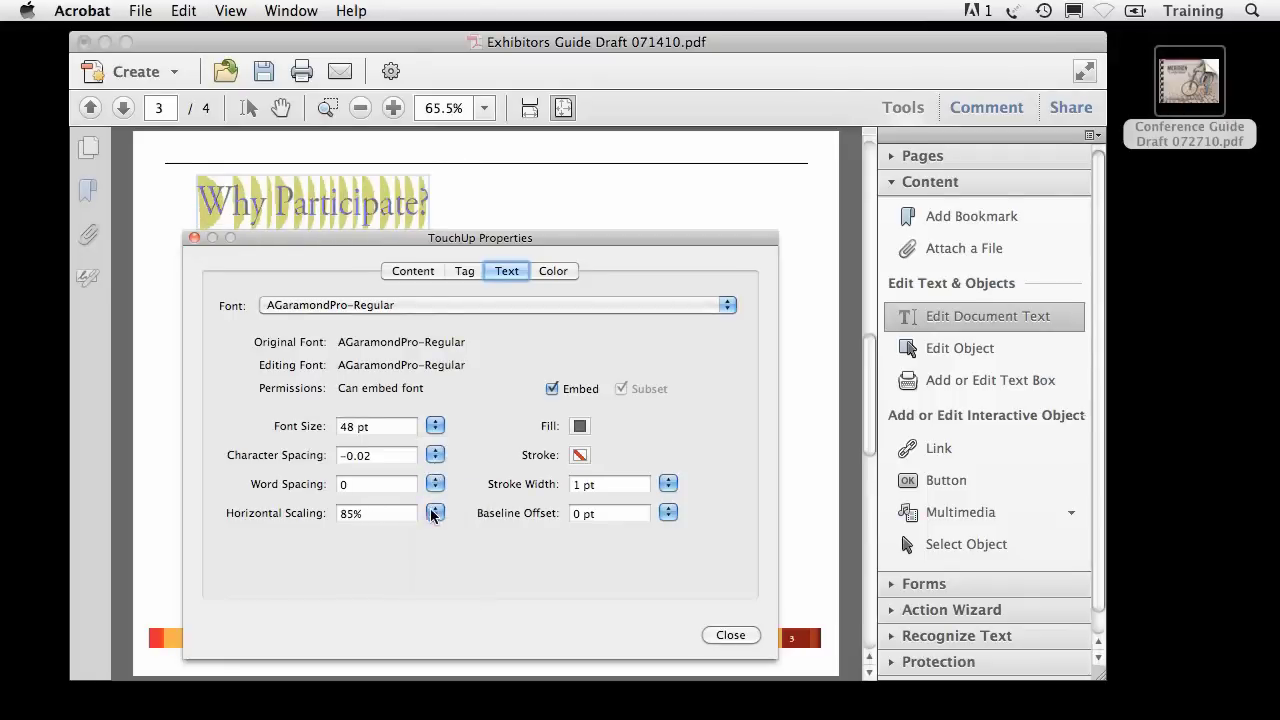
click(435, 513)
click(435, 625)
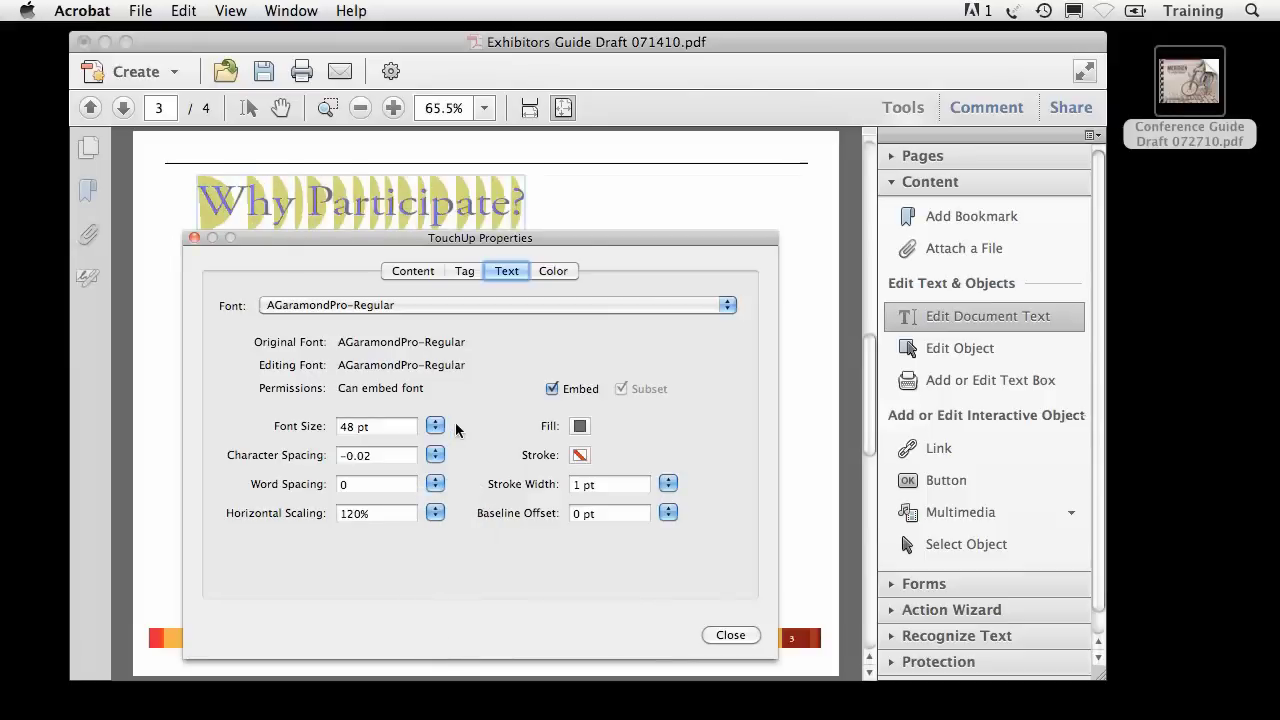
click(580, 426)
click(598, 485)
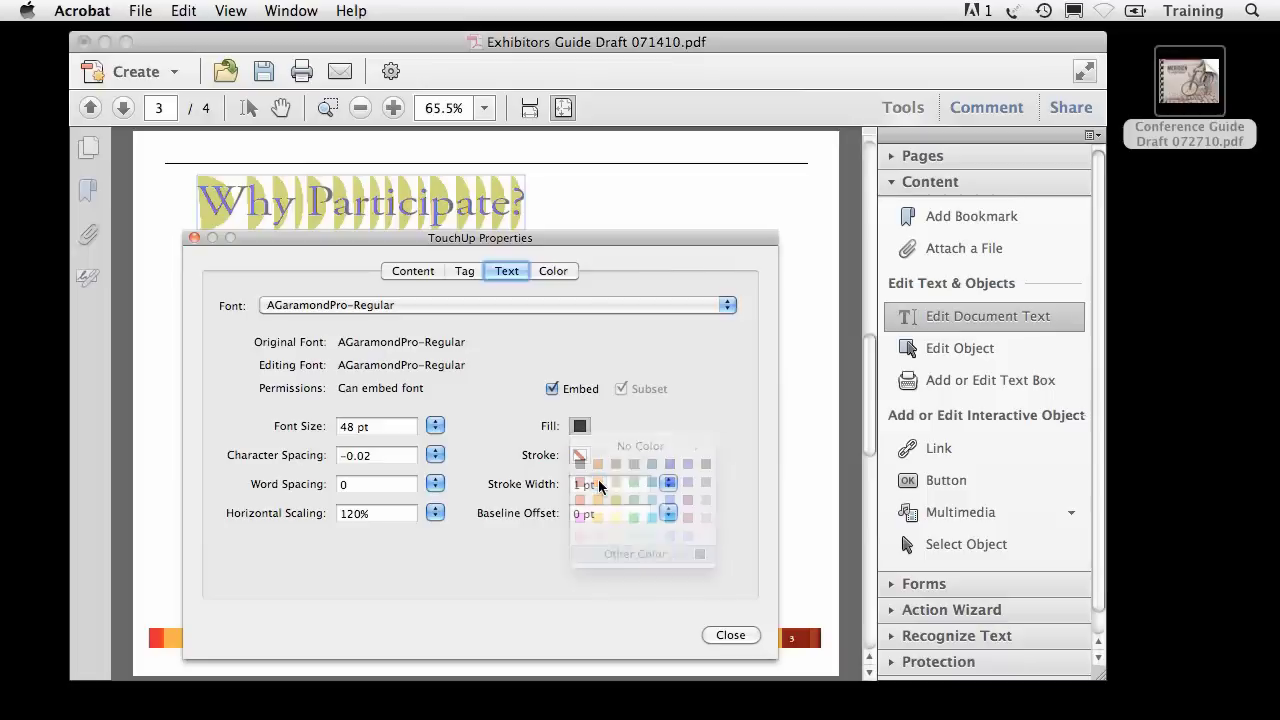
click(579, 426)
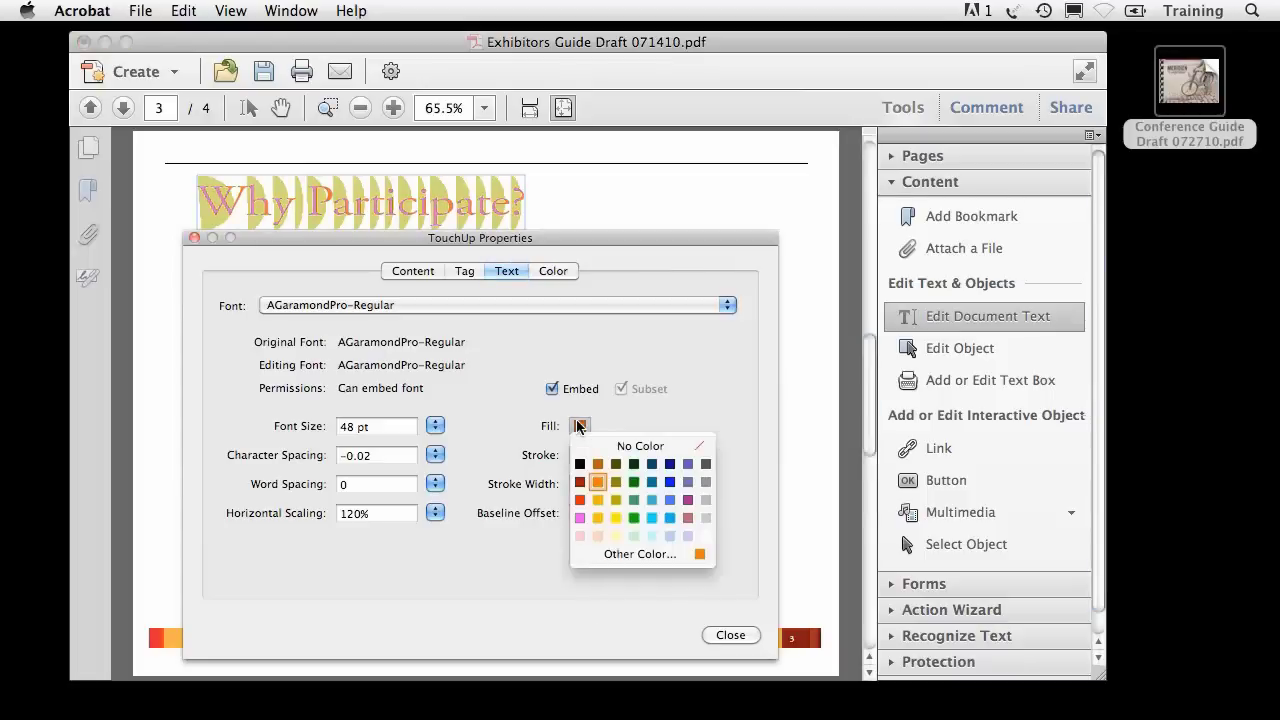
click(670, 464)
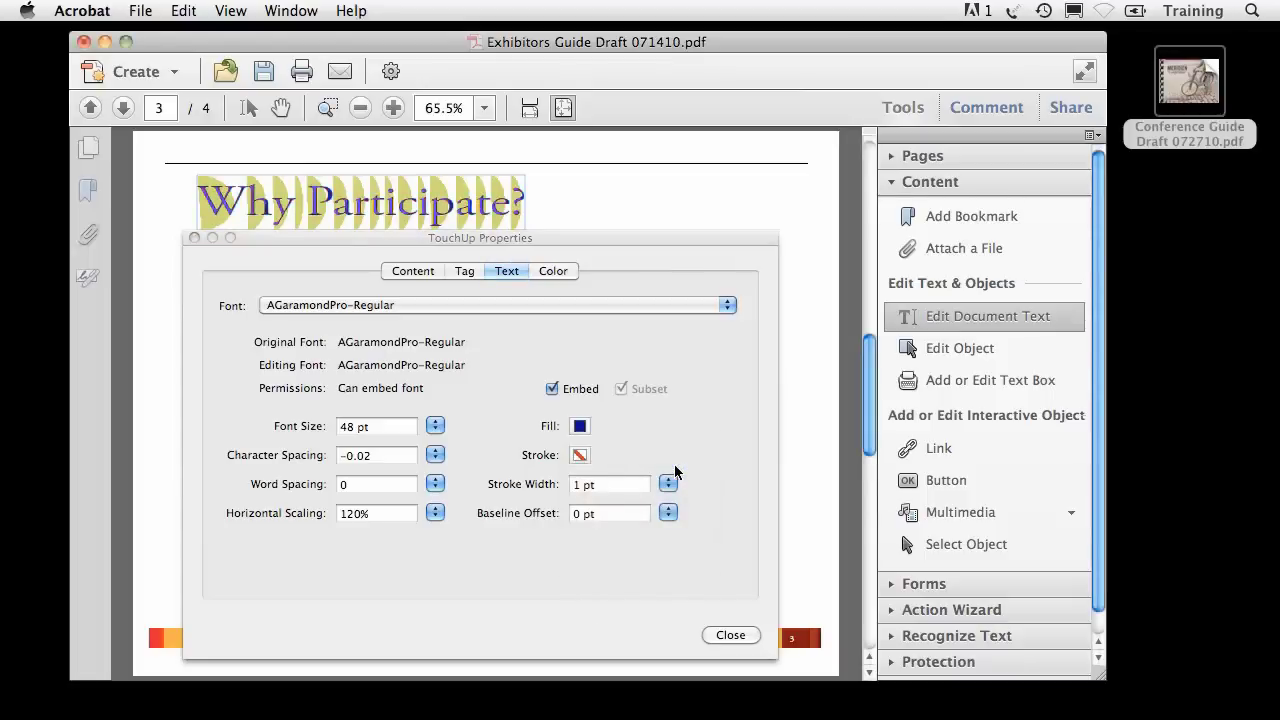
click(726, 634)
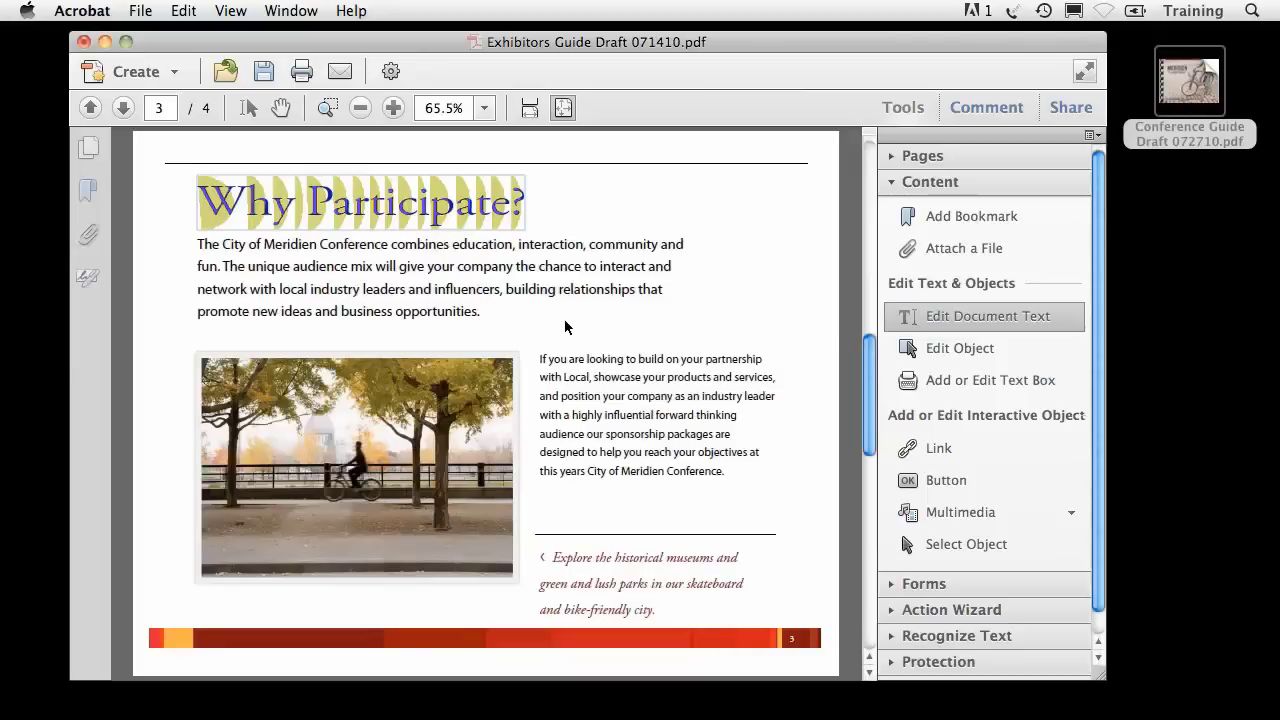
Add the text 'This is new text' in Arial to the right of the heading.
click(643, 202)
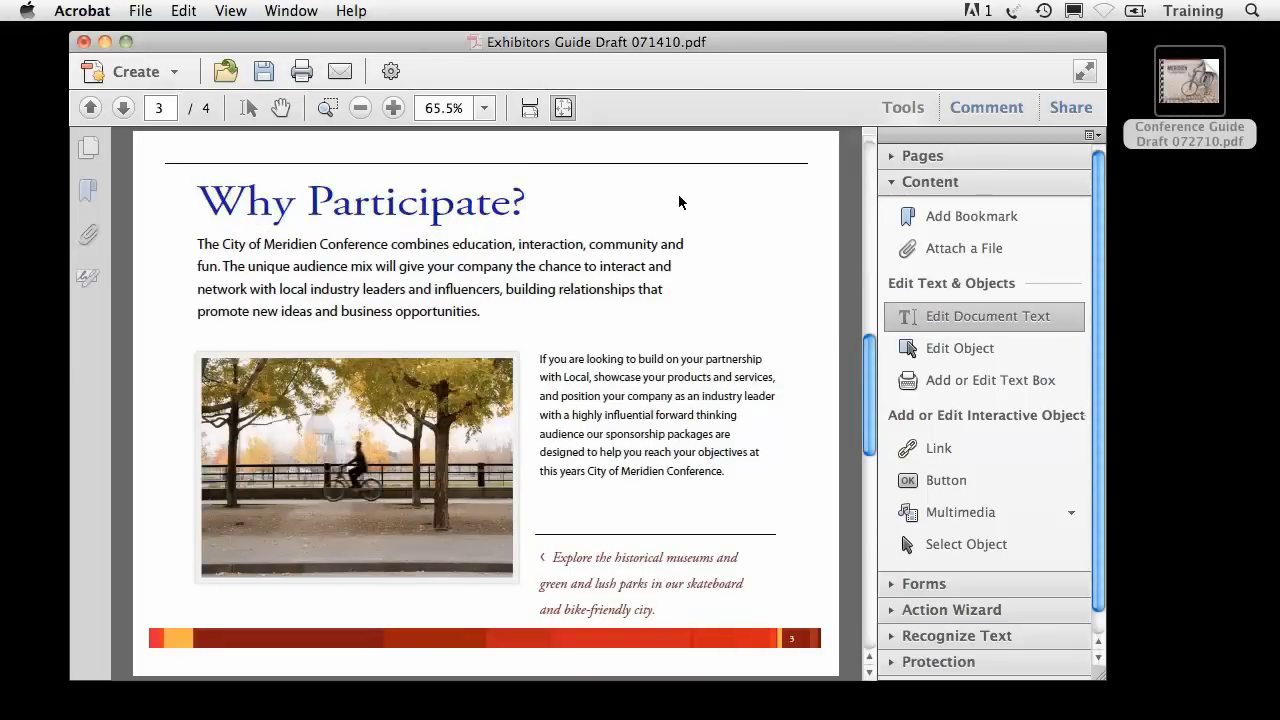
alt+click(678, 194)
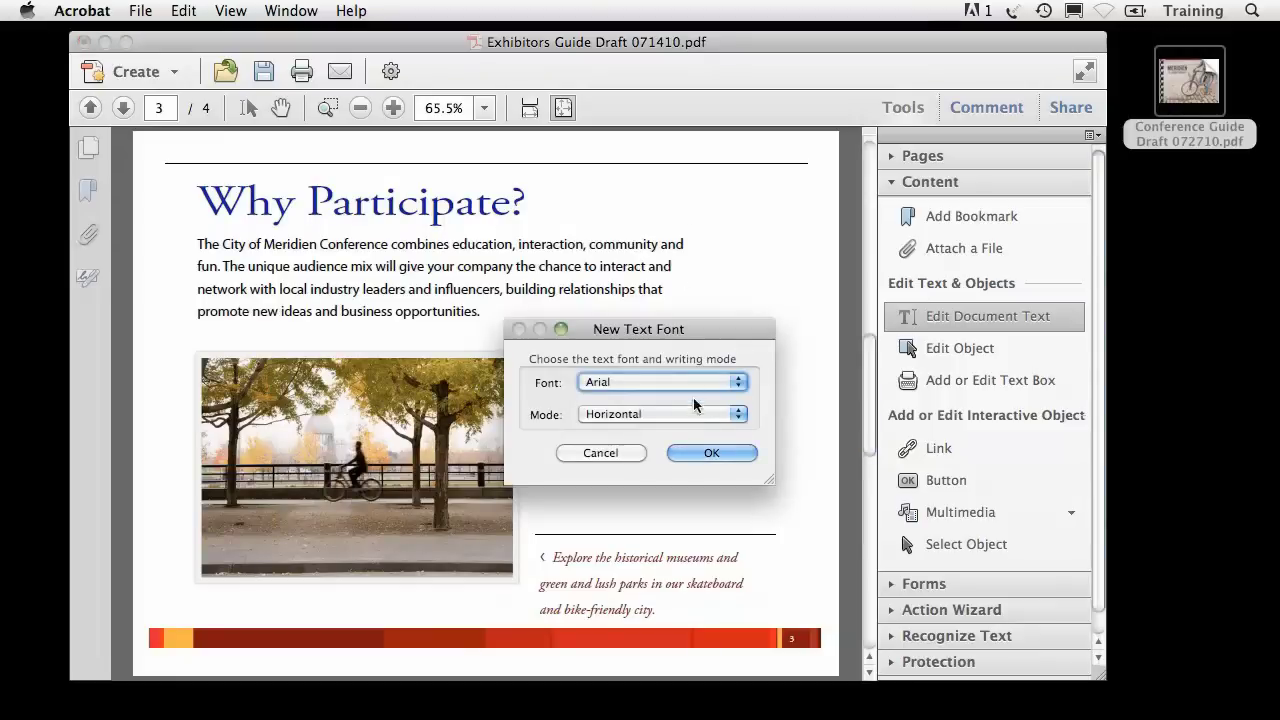
click(696, 452)
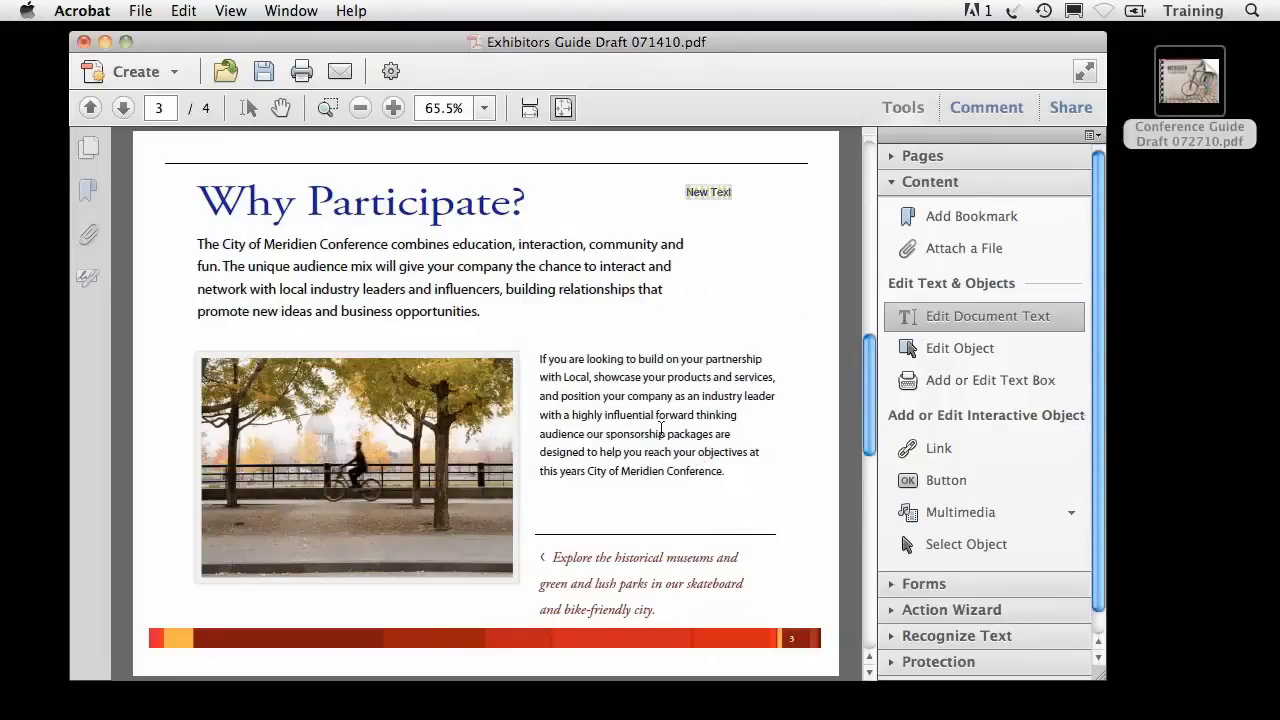
text(This is new text)
Set the new text's font size to 45 pt.
key(super+a)
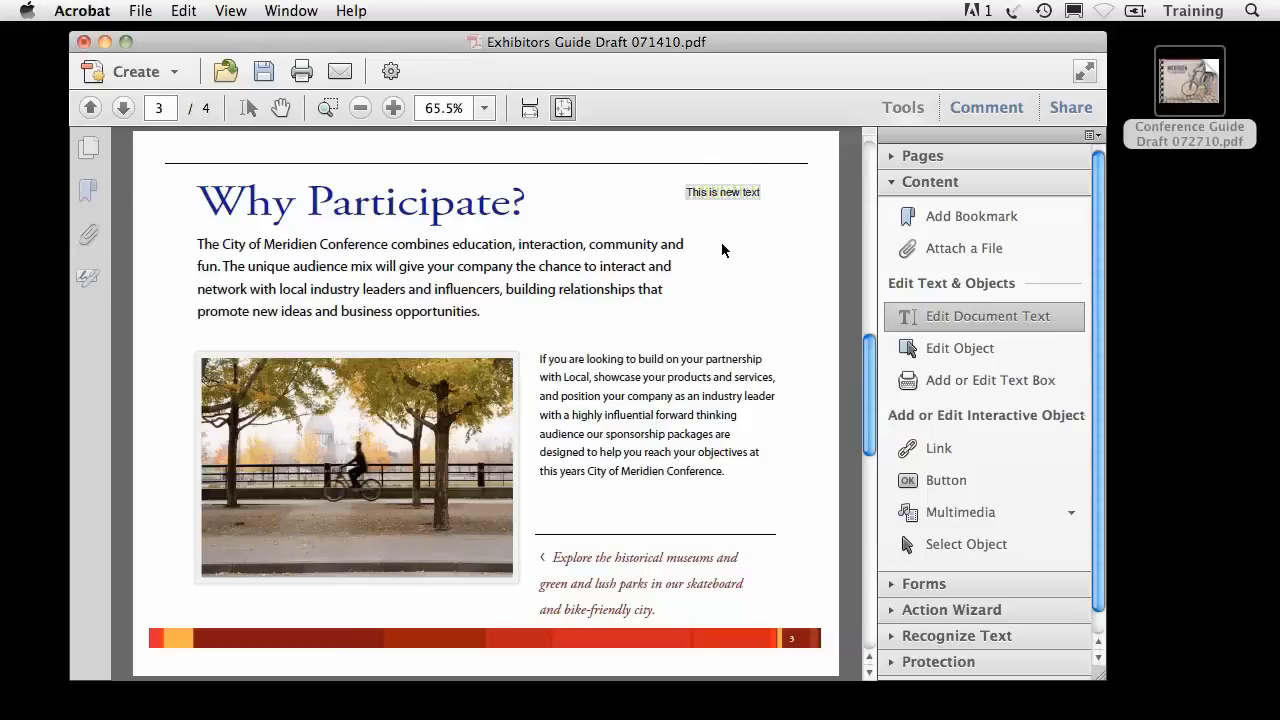
right_click(694, 196)
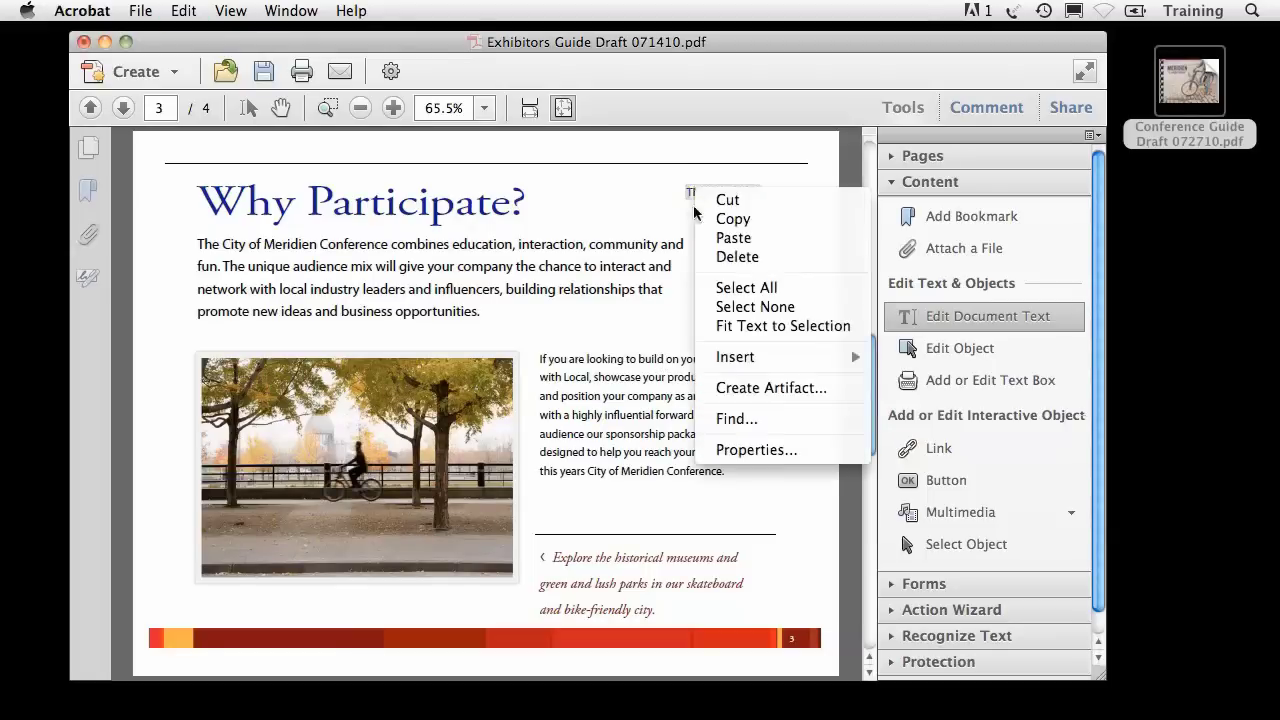
click(706, 455)
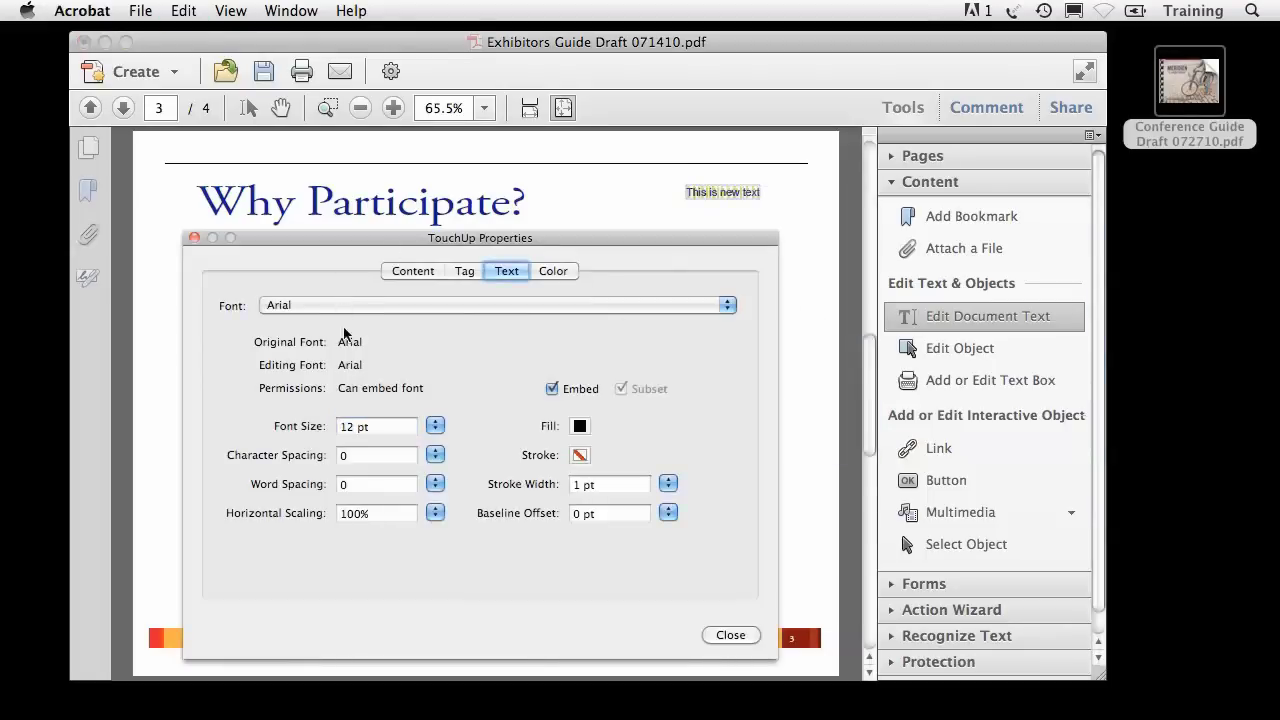
click(388, 426)
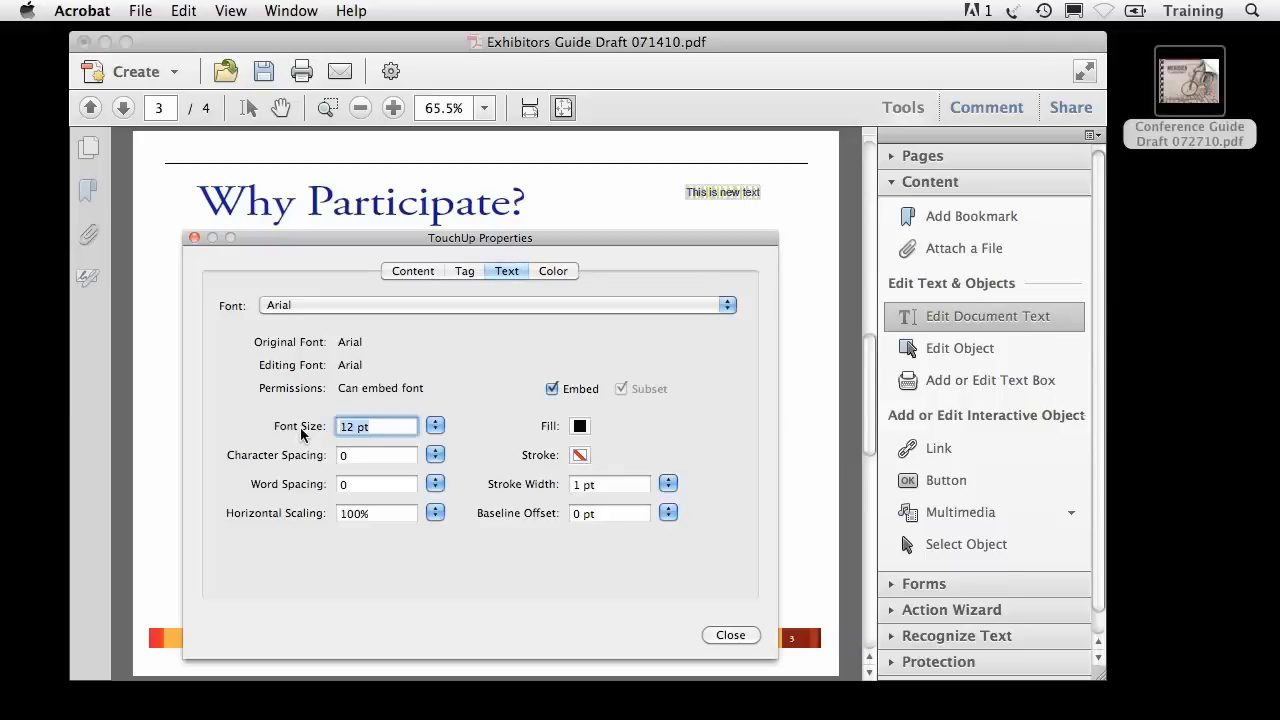
text(45)
key(Return)
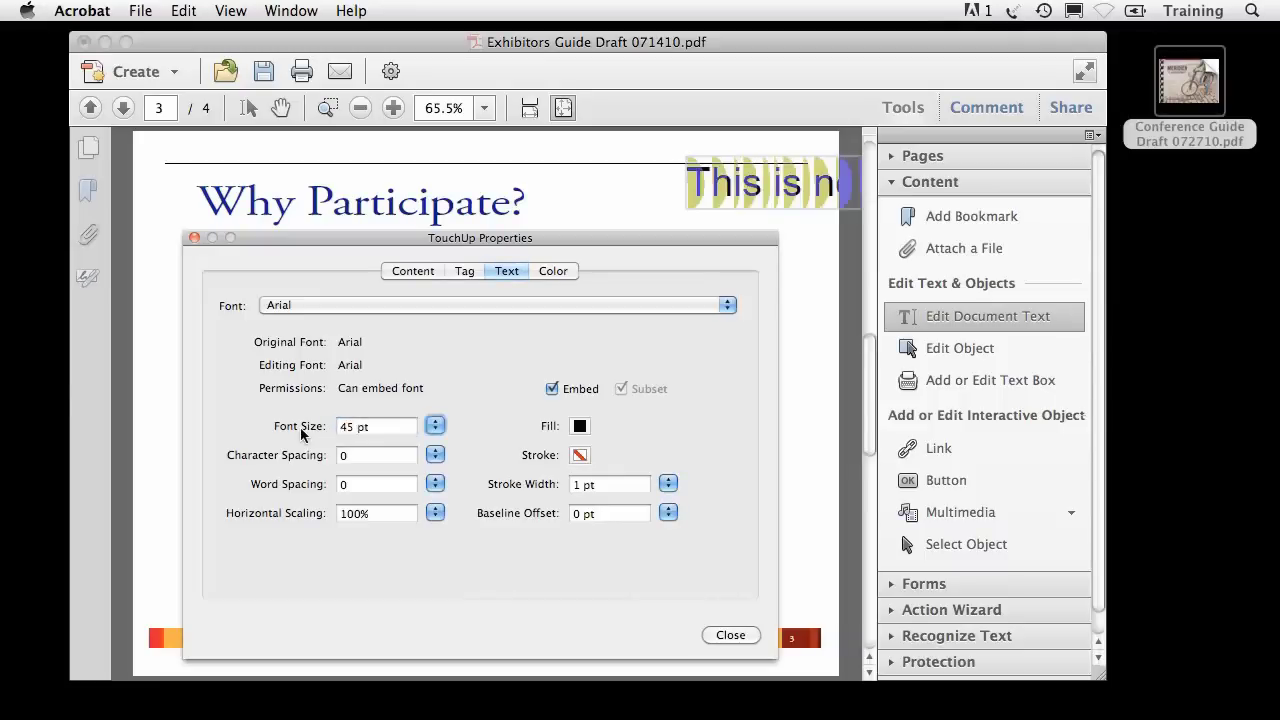
click(730, 636)
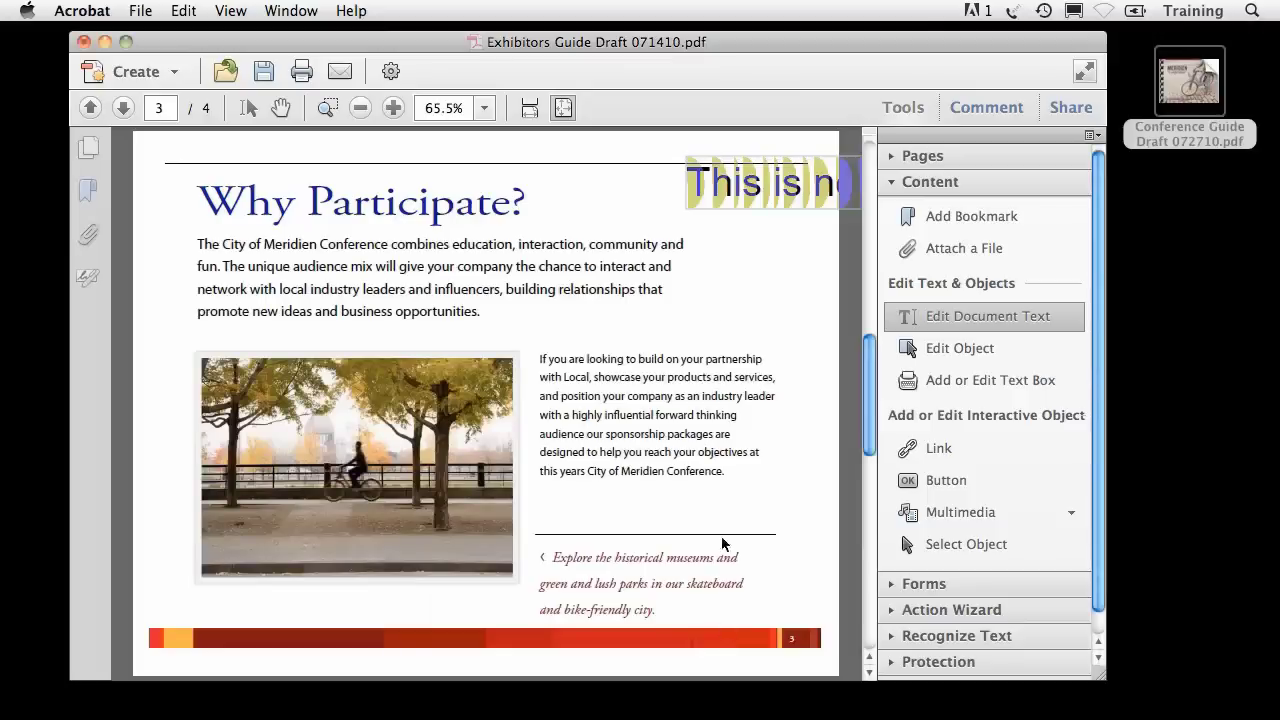
Move 'This is new text' beside the heading, nudge the heading left, and shift the intro paragraph right.
click(935, 348)
drag(838, 188, 733, 212)
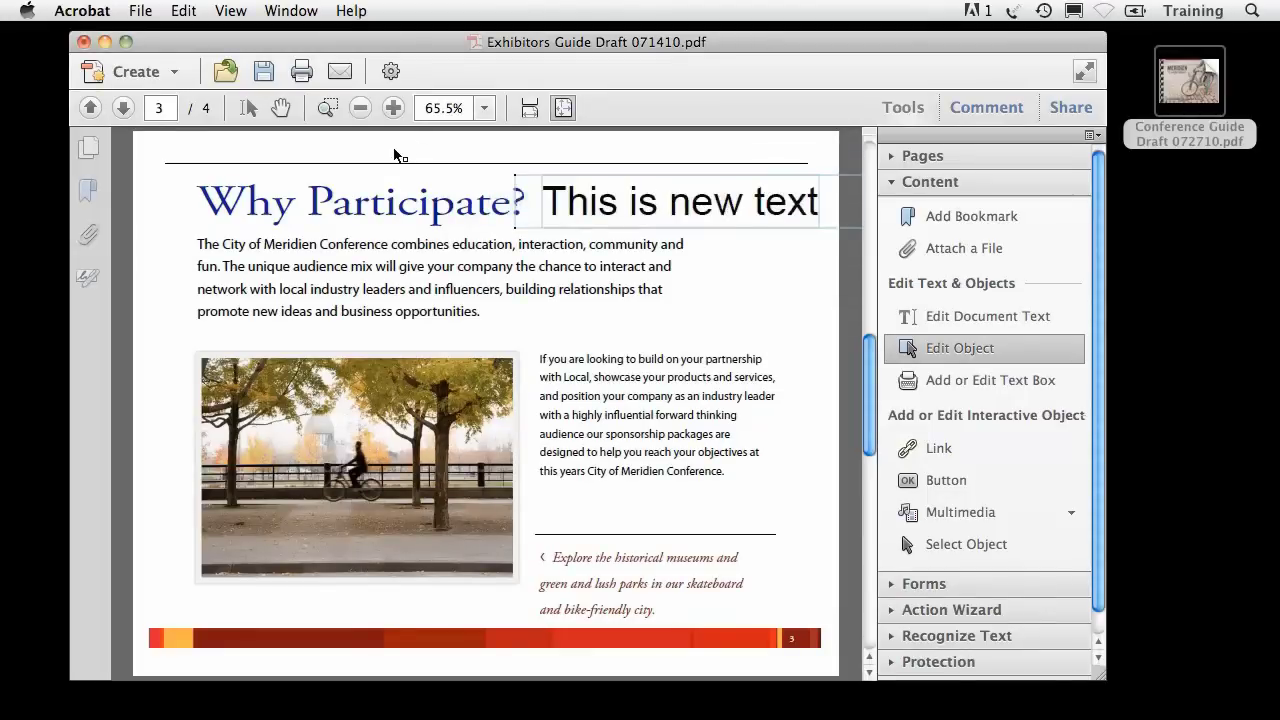
click(408, 208)
drag(438, 218, 419, 214)
drag(170, 247, 605, 326)
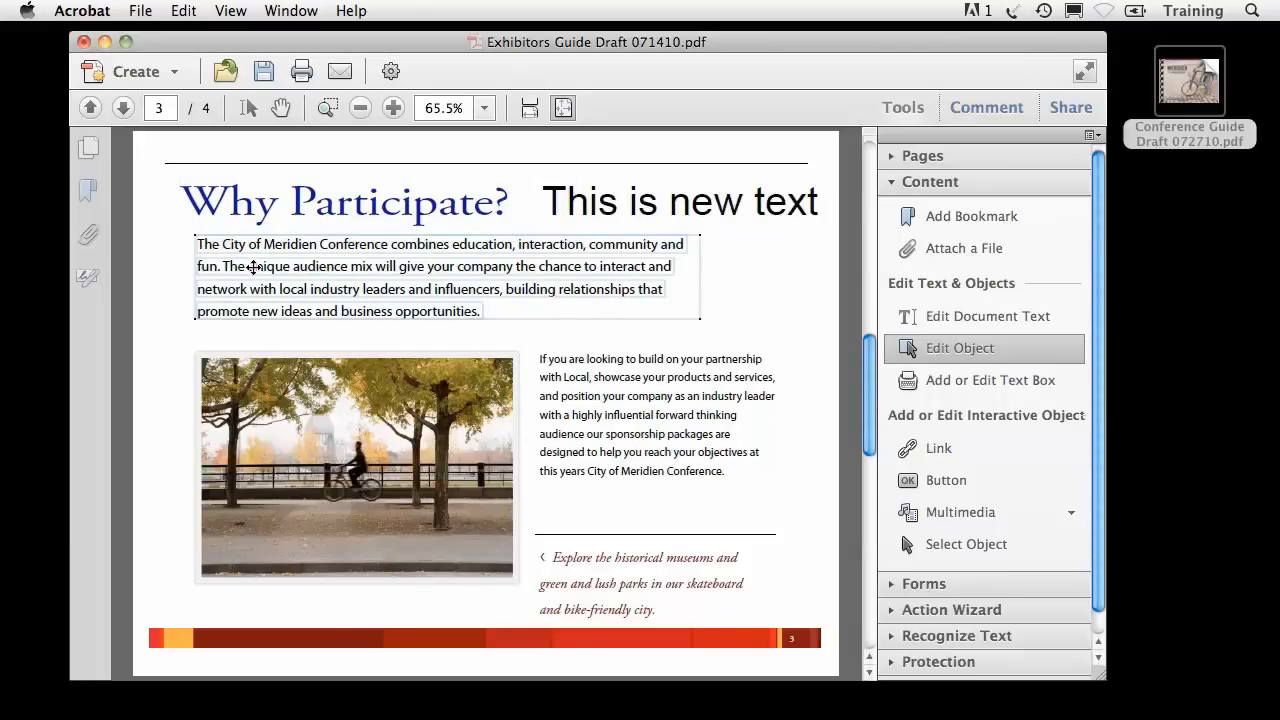
drag(254, 266, 342, 270)
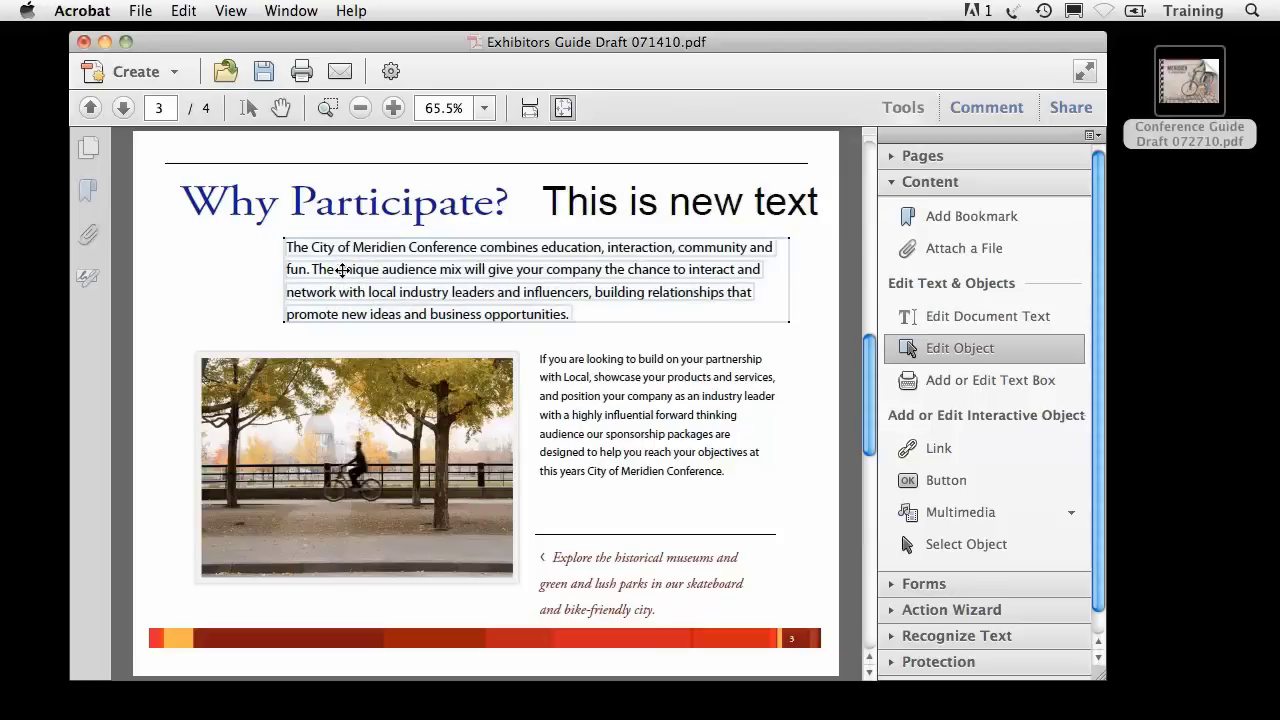
click(298, 364)
Shrink the cycling photo and duplicate it into a 2x2 grid of small copies.
click(480, 366)
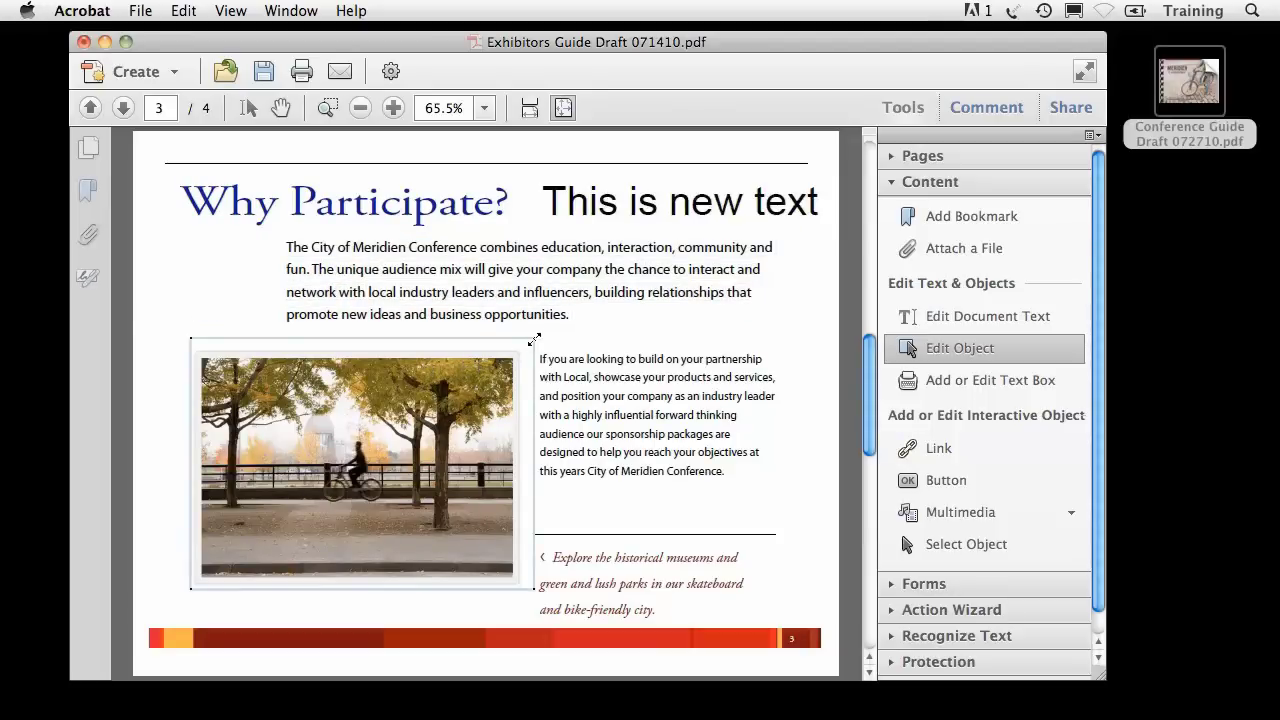
drag(534, 340, 340, 482)
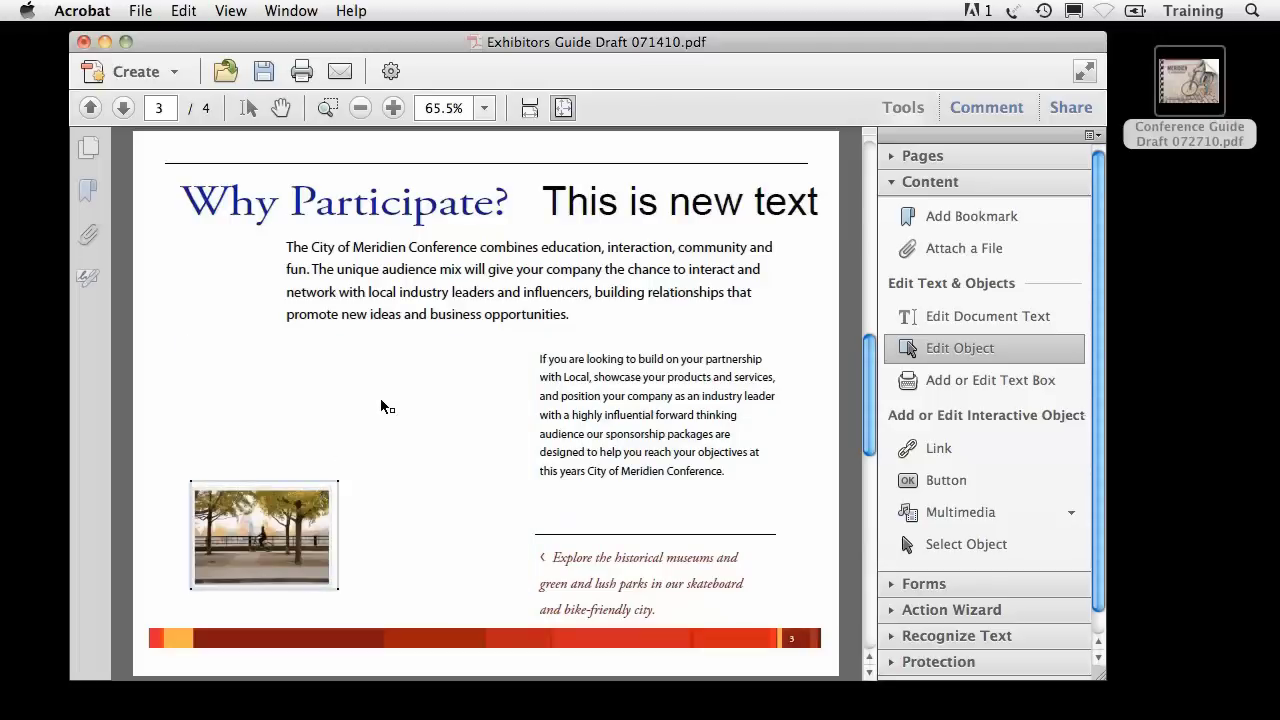
drag(264, 522, 410, 527)
click(255, 547)
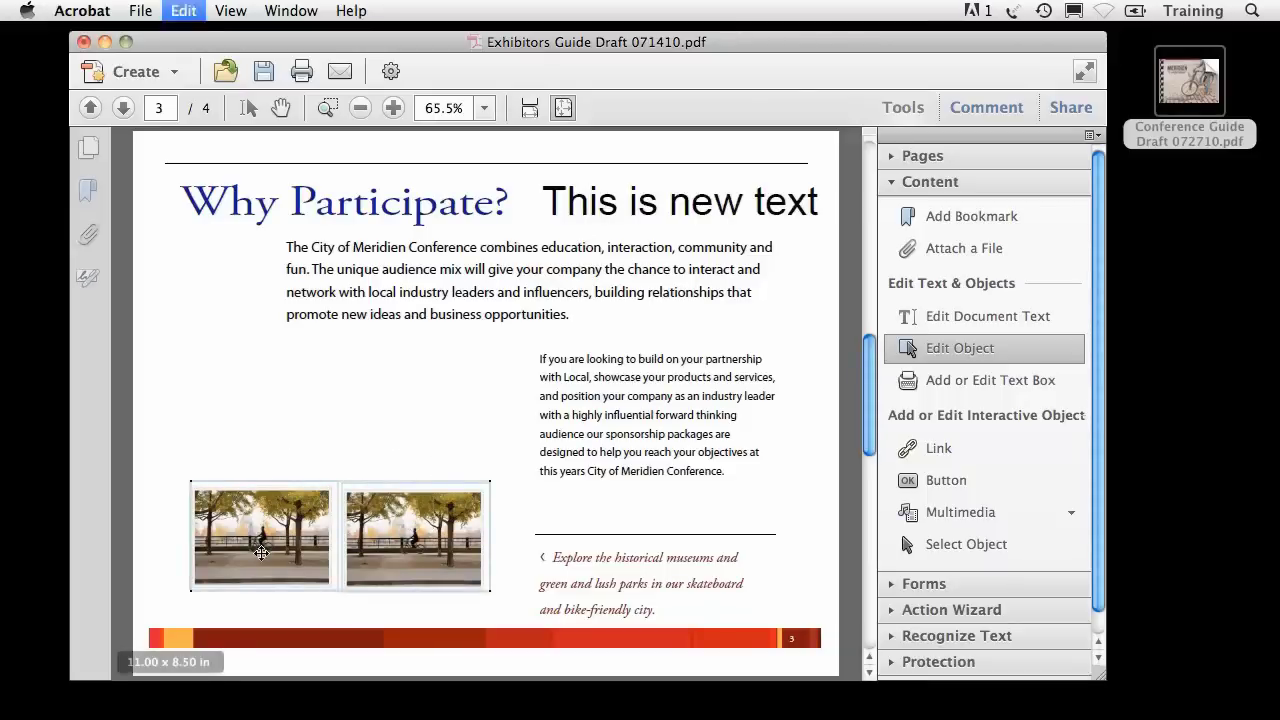
click(236, 415)
drag(267, 528, 268, 430)
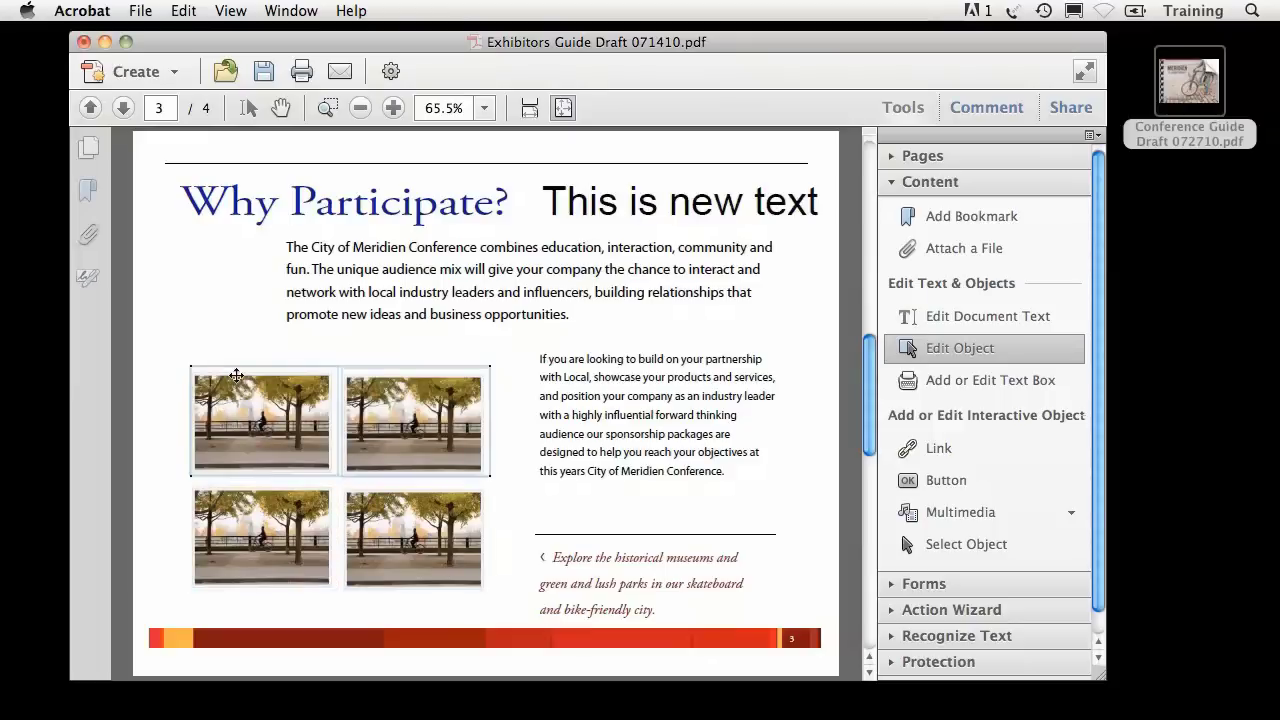
click(213, 342)
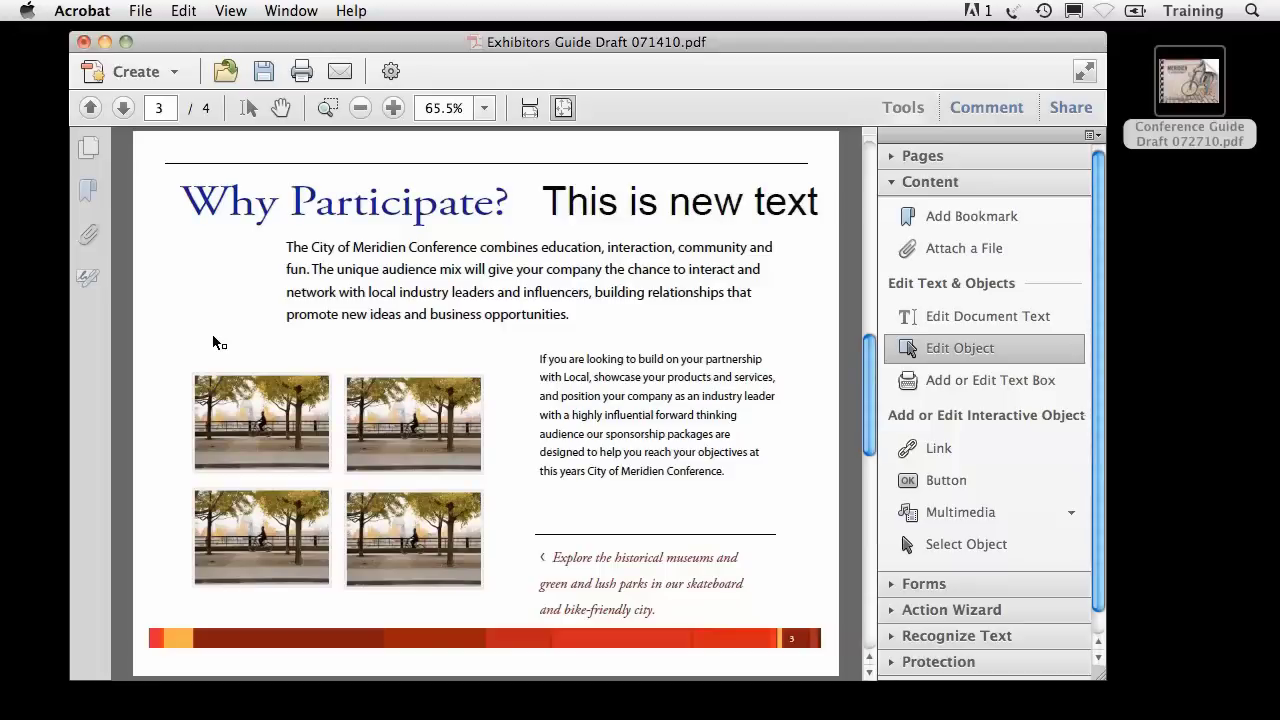
Paste a copy of the top-left small photo at the top right of page 2.
click(273, 404)
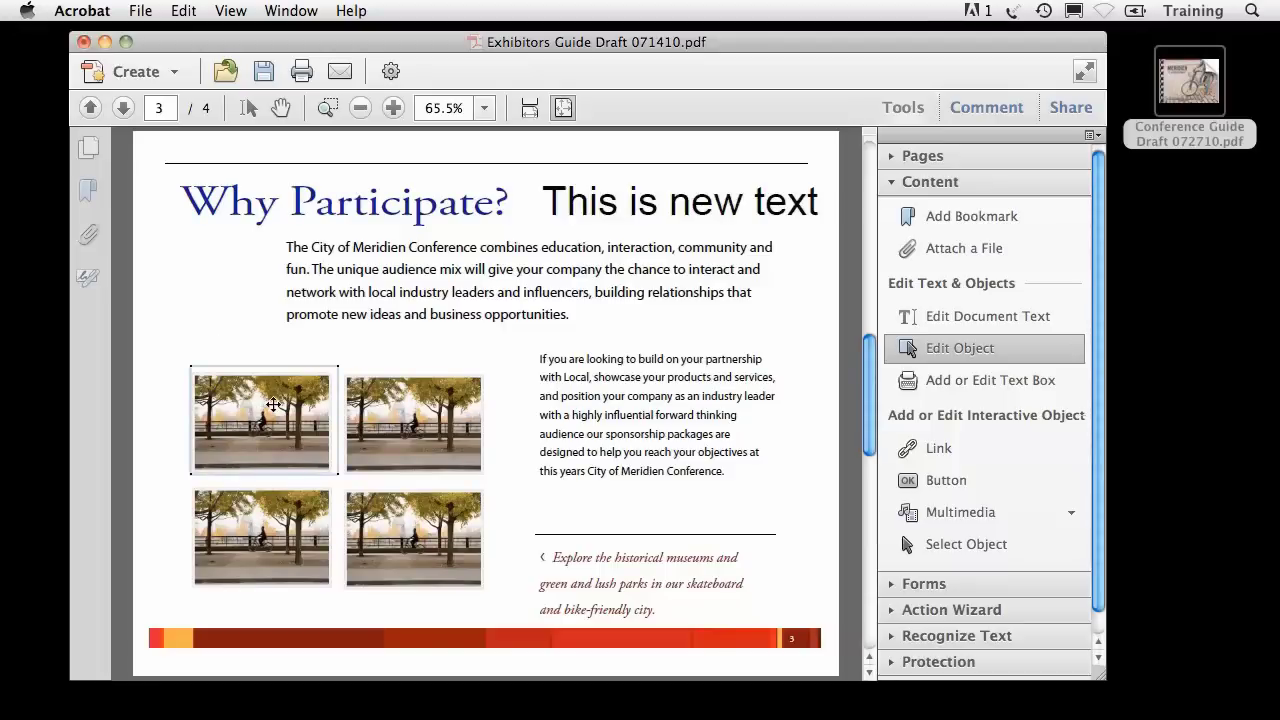
click(90, 107)
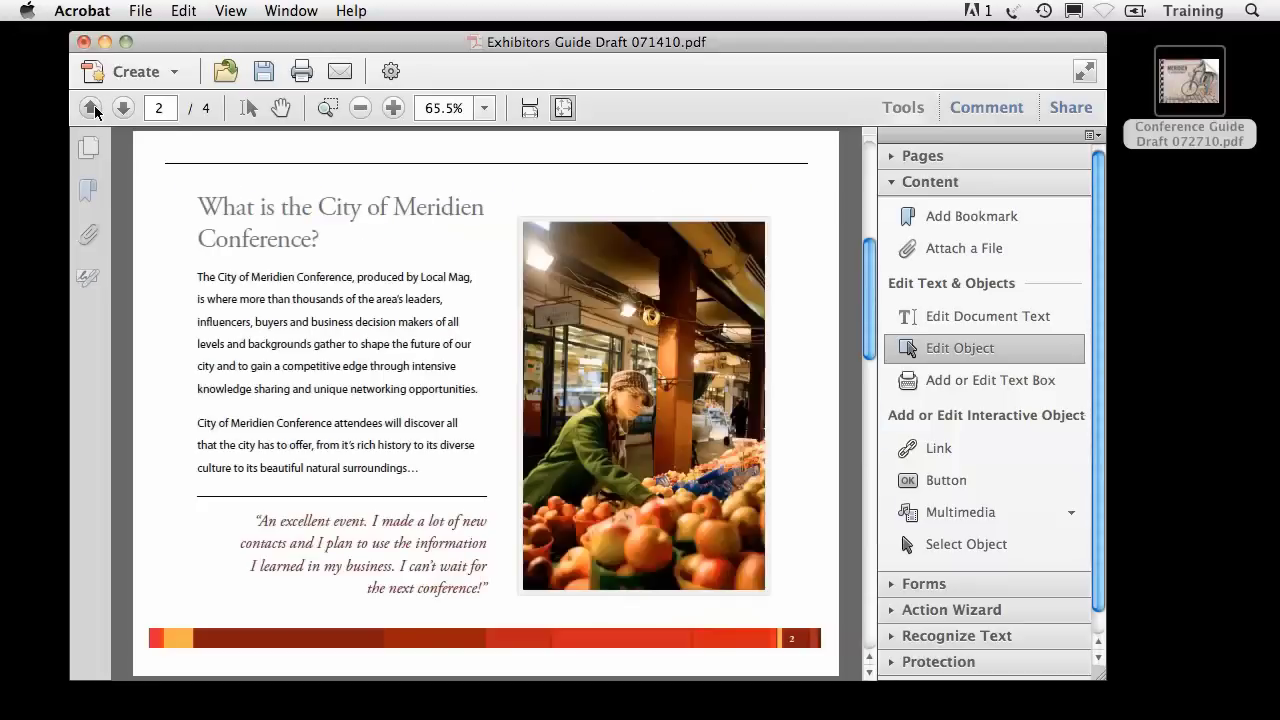
key(super+v)
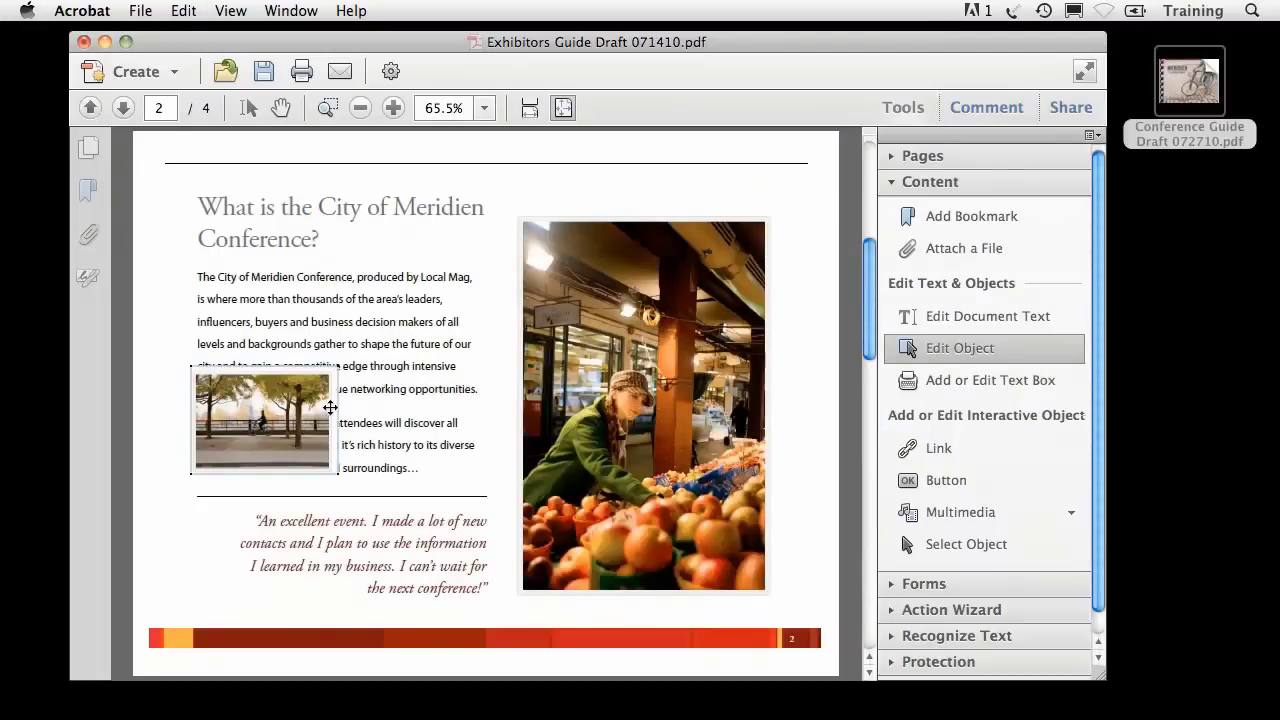
drag(273, 411, 725, 196)
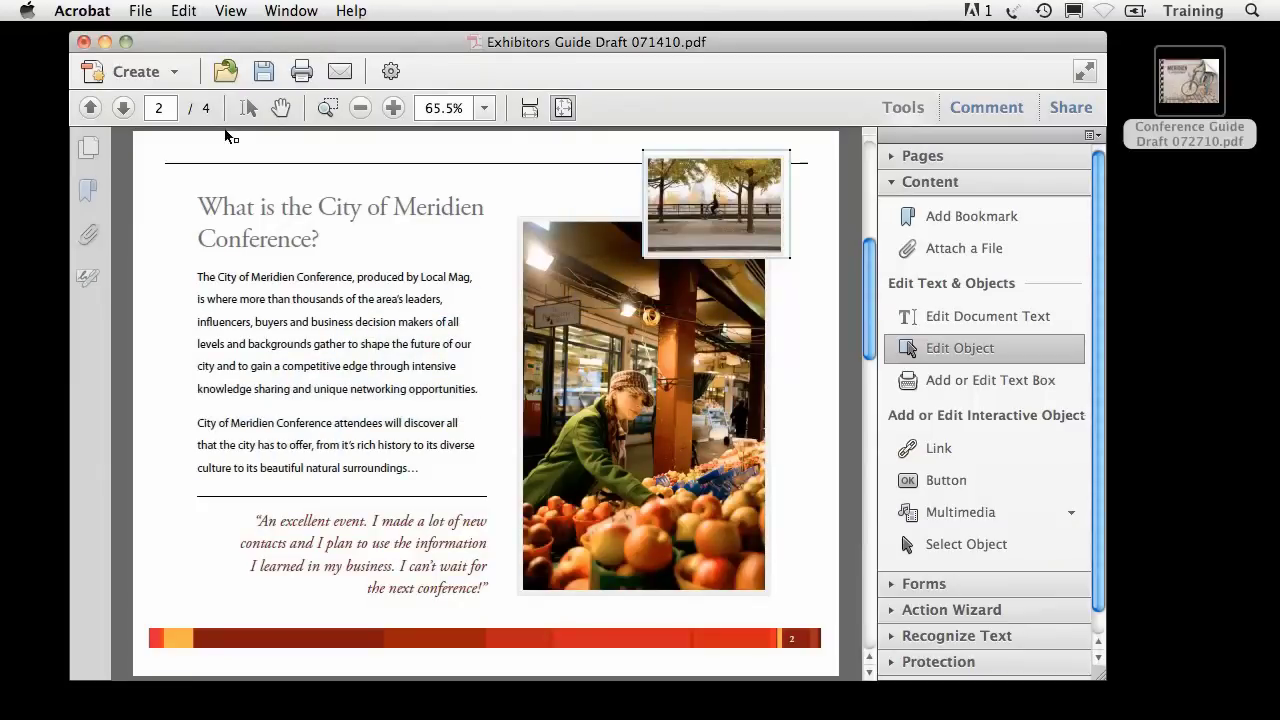
click(124, 108)
click(124, 108)
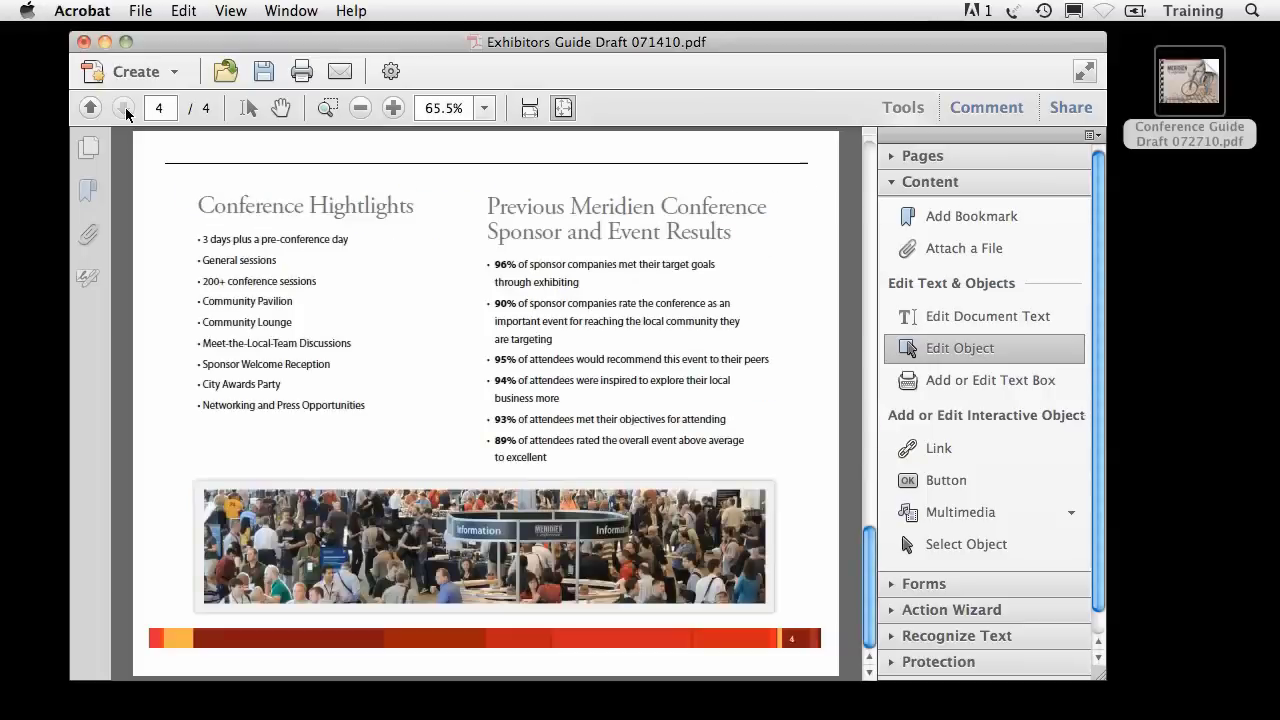
Use Set Clip to trim the top edge off the crowd photo on page 4.
click(315, 495)
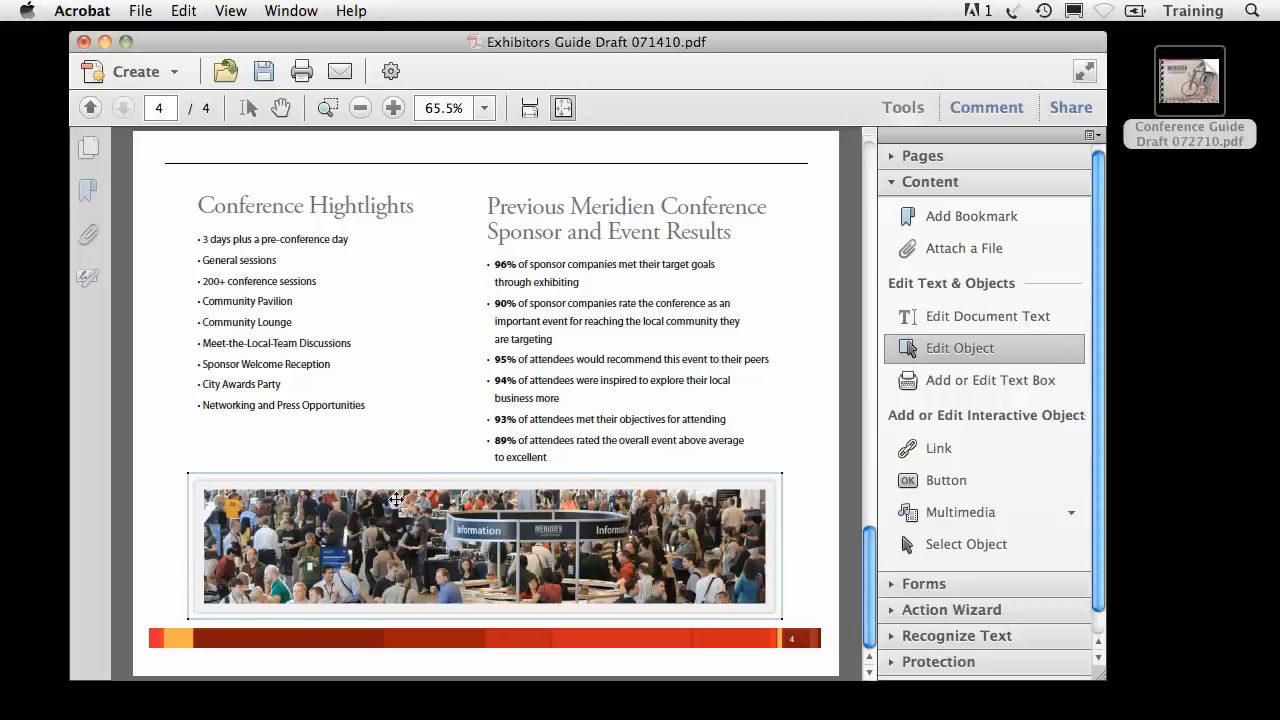
right_click(351, 490)
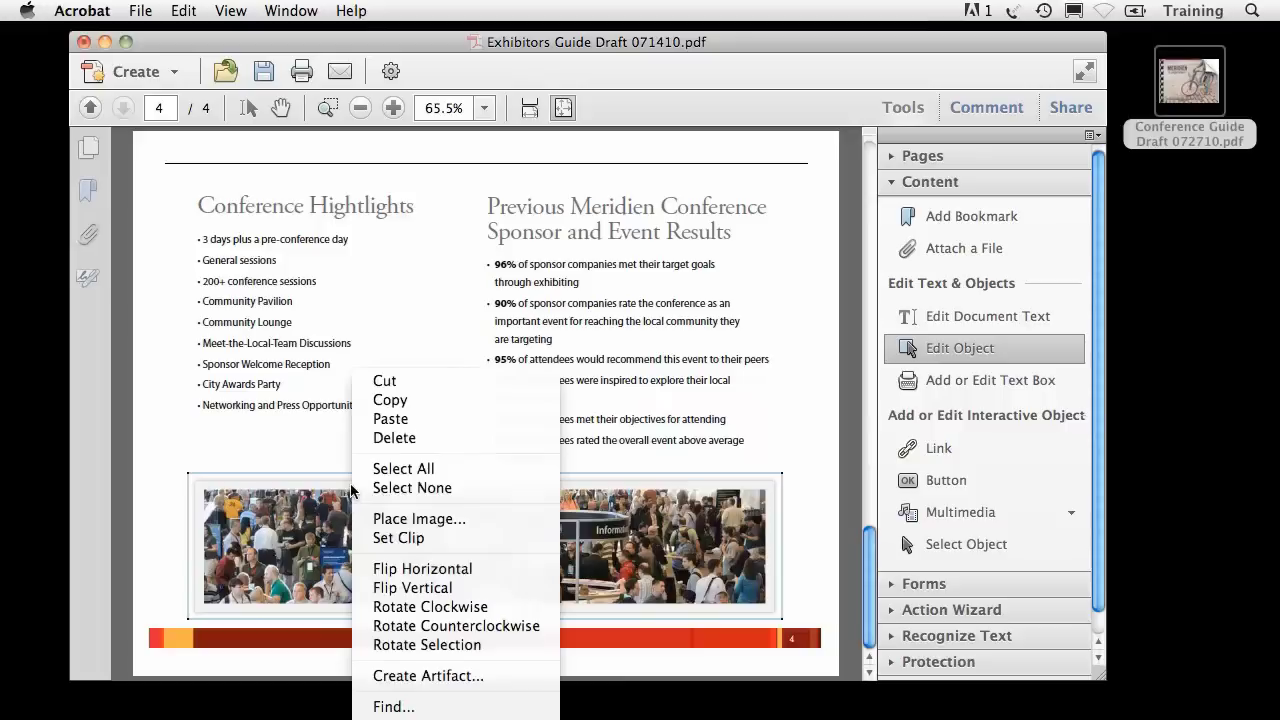
click(364, 541)
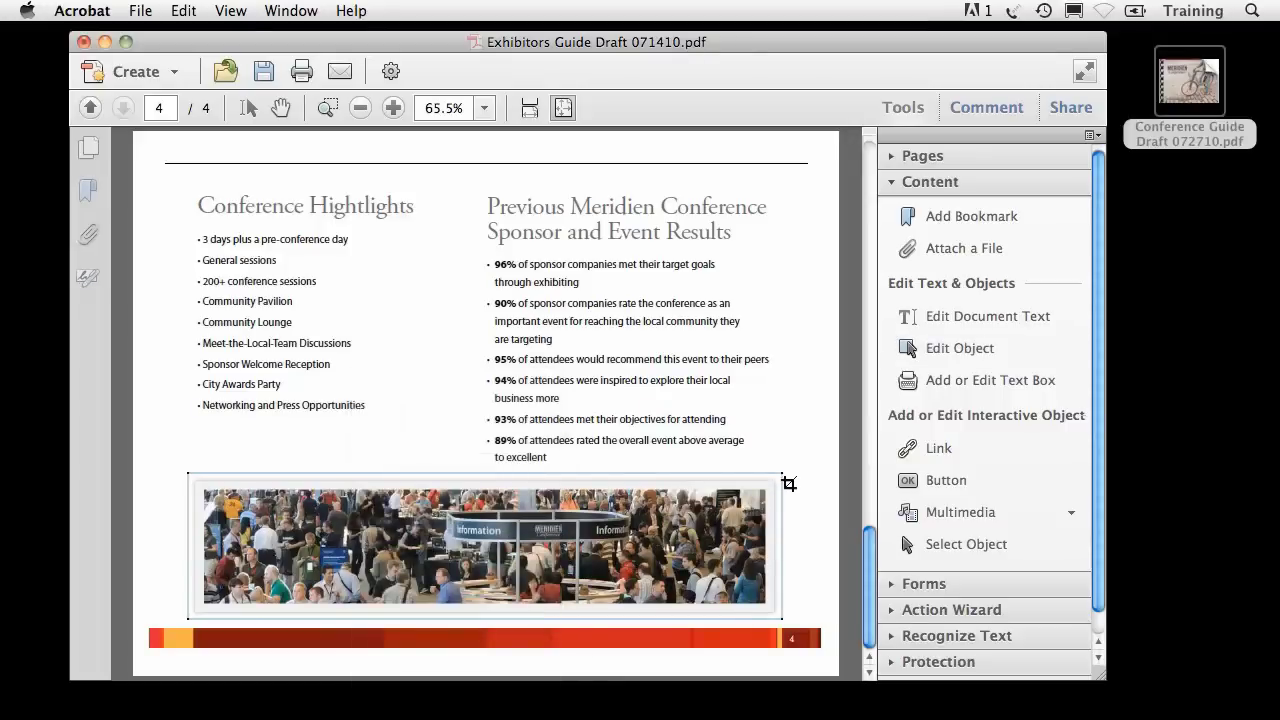
drag(788, 483, 788, 510)
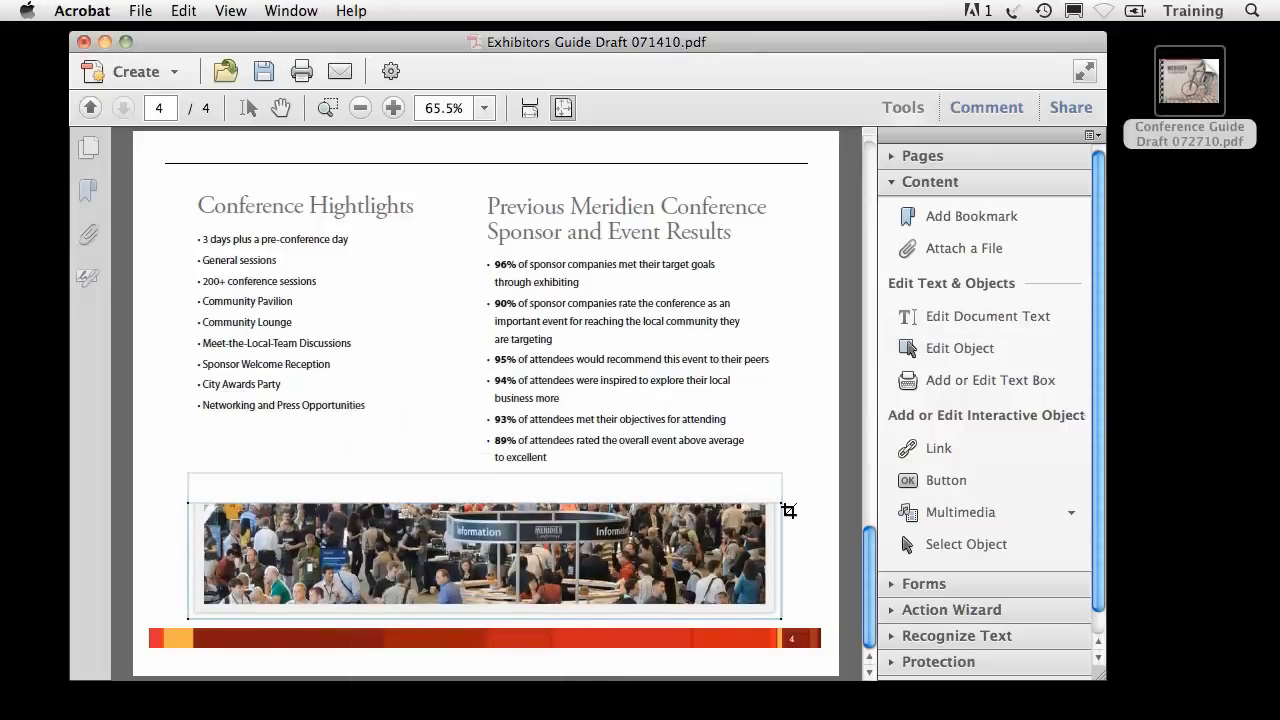
click(925, 348)
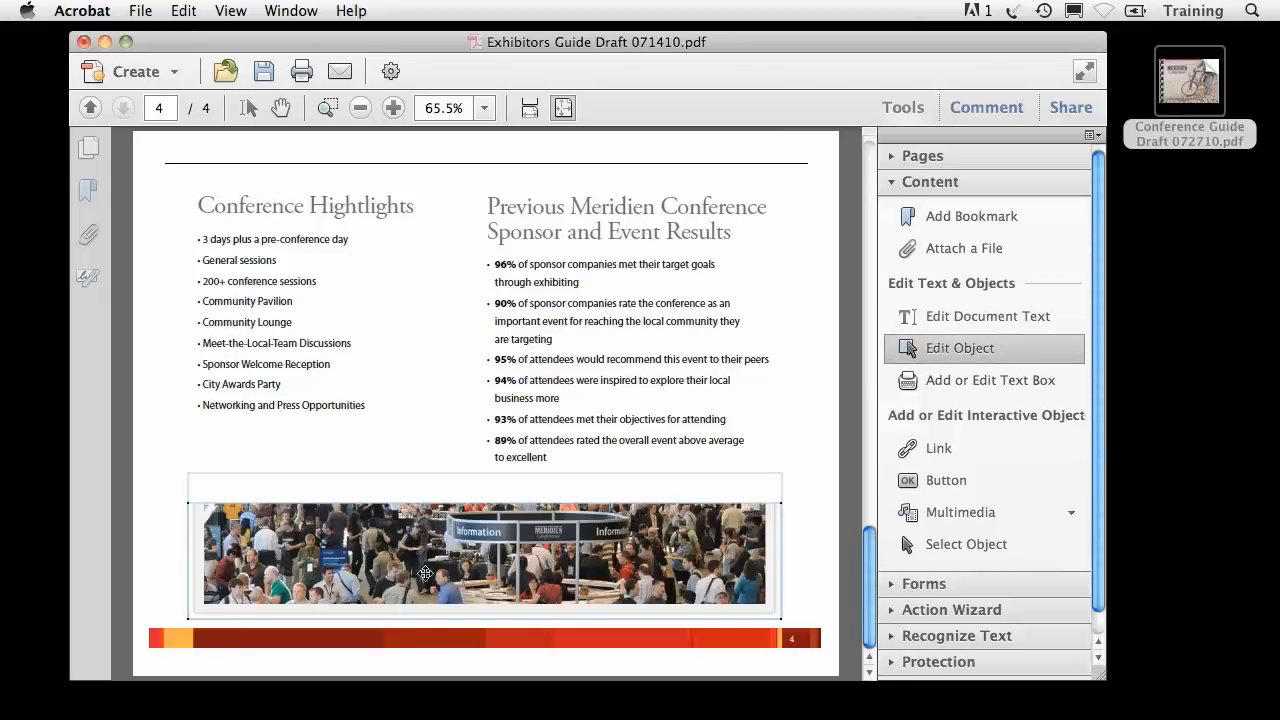
click(168, 485)
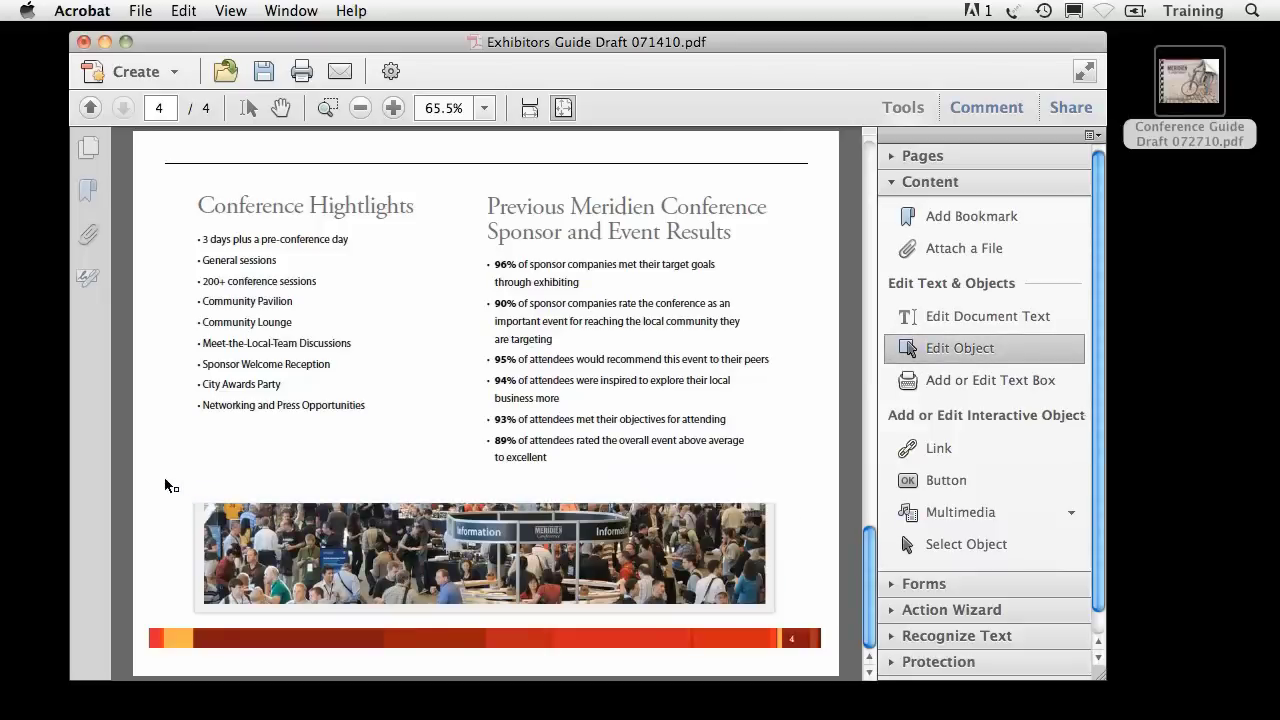
click(88, 108)
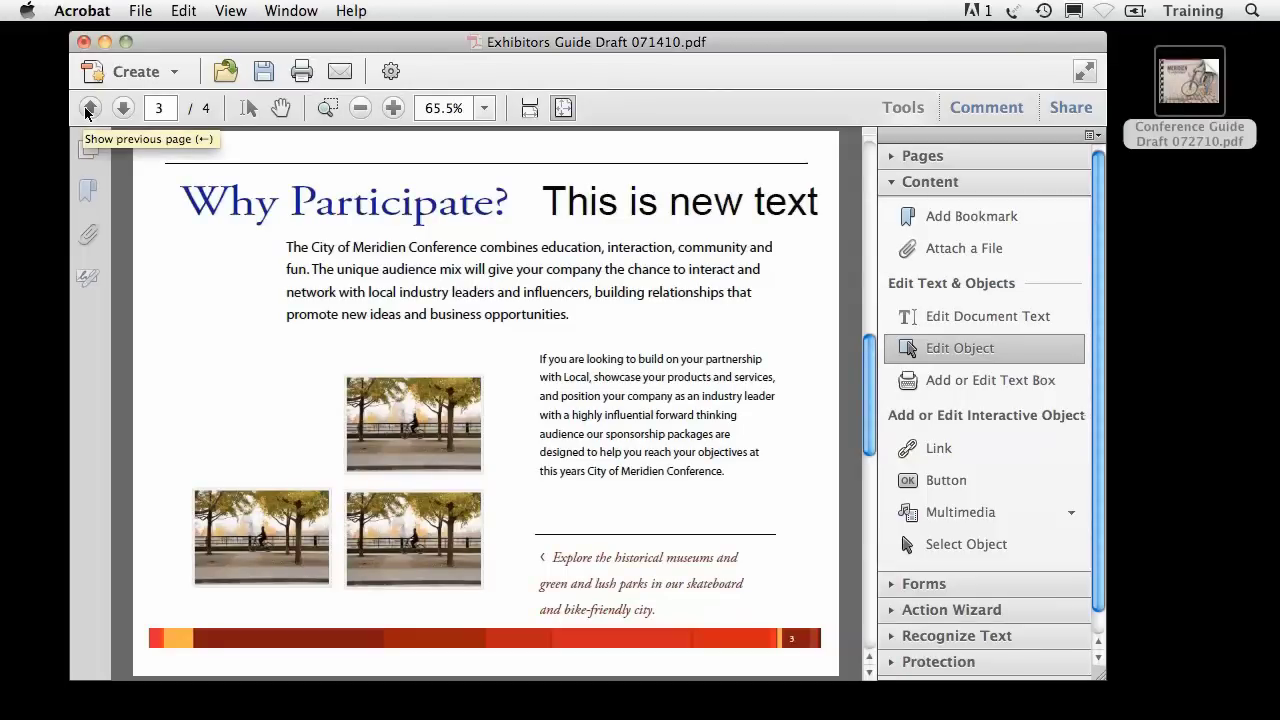
Place local_logo.png on the cover page, positioned right of the MERIDIEN Conference title.
click(88, 108)
click(88, 108)
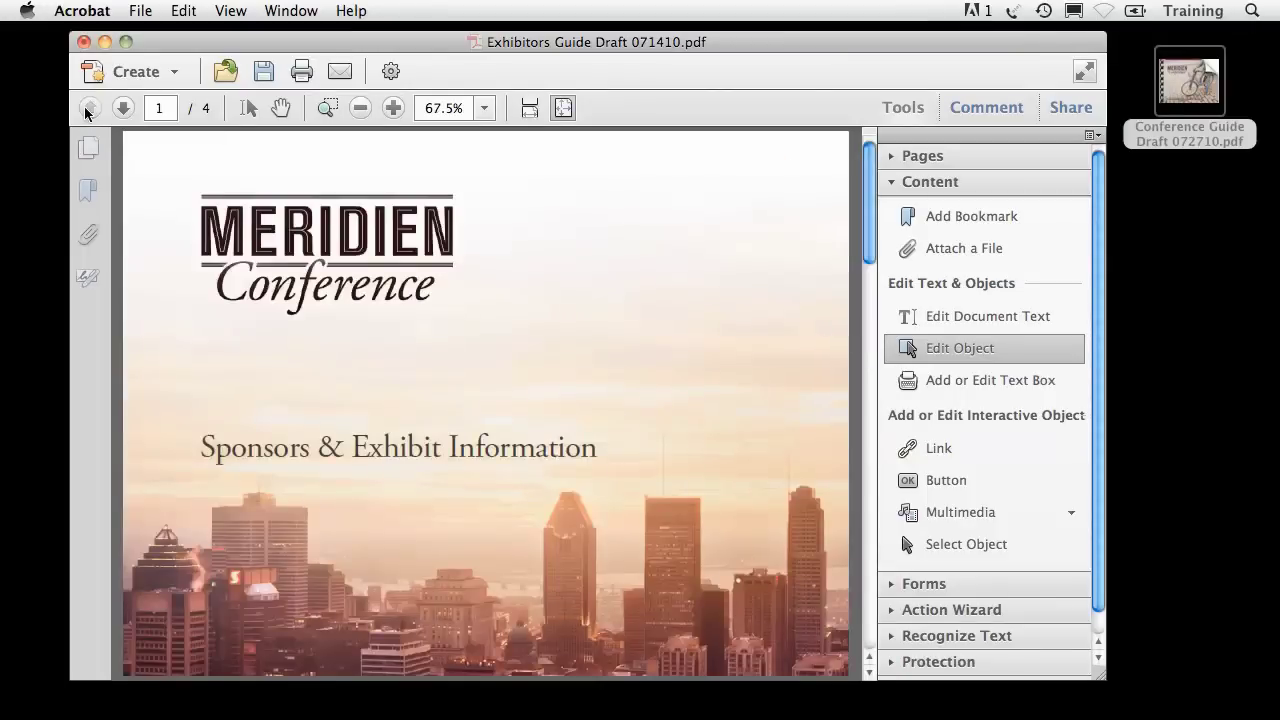
right_click(640, 256)
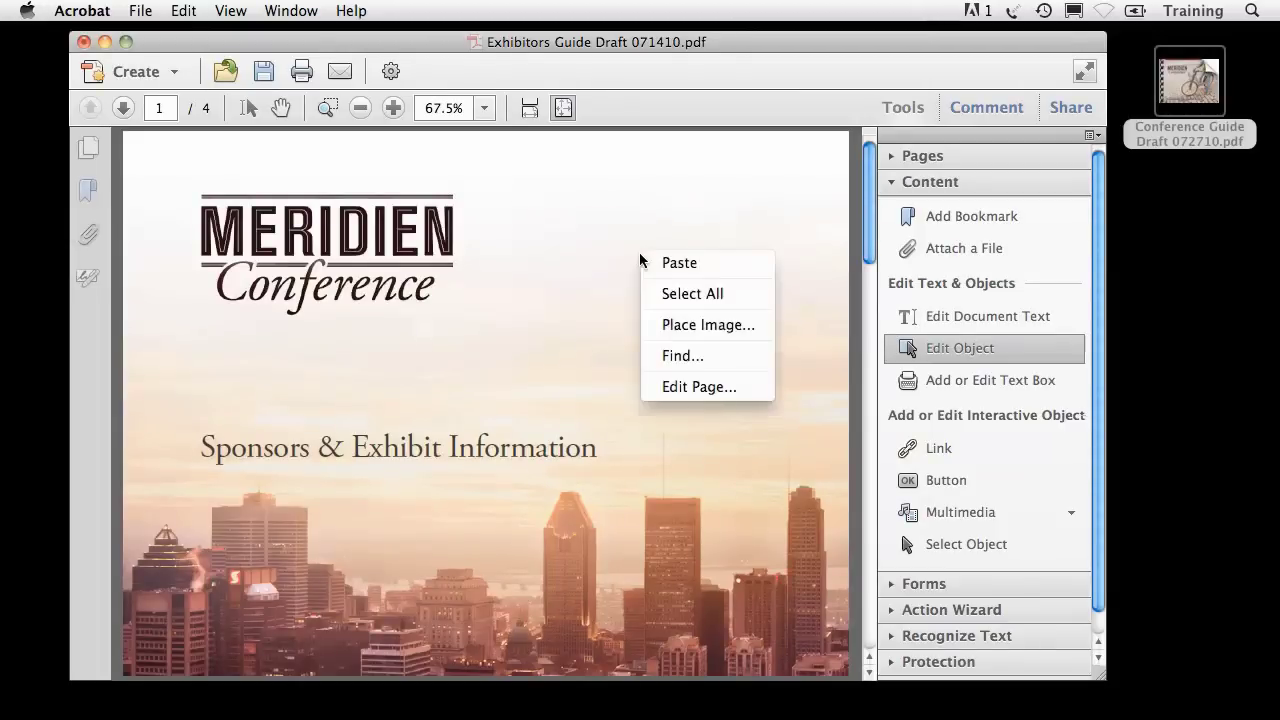
click(645, 331)
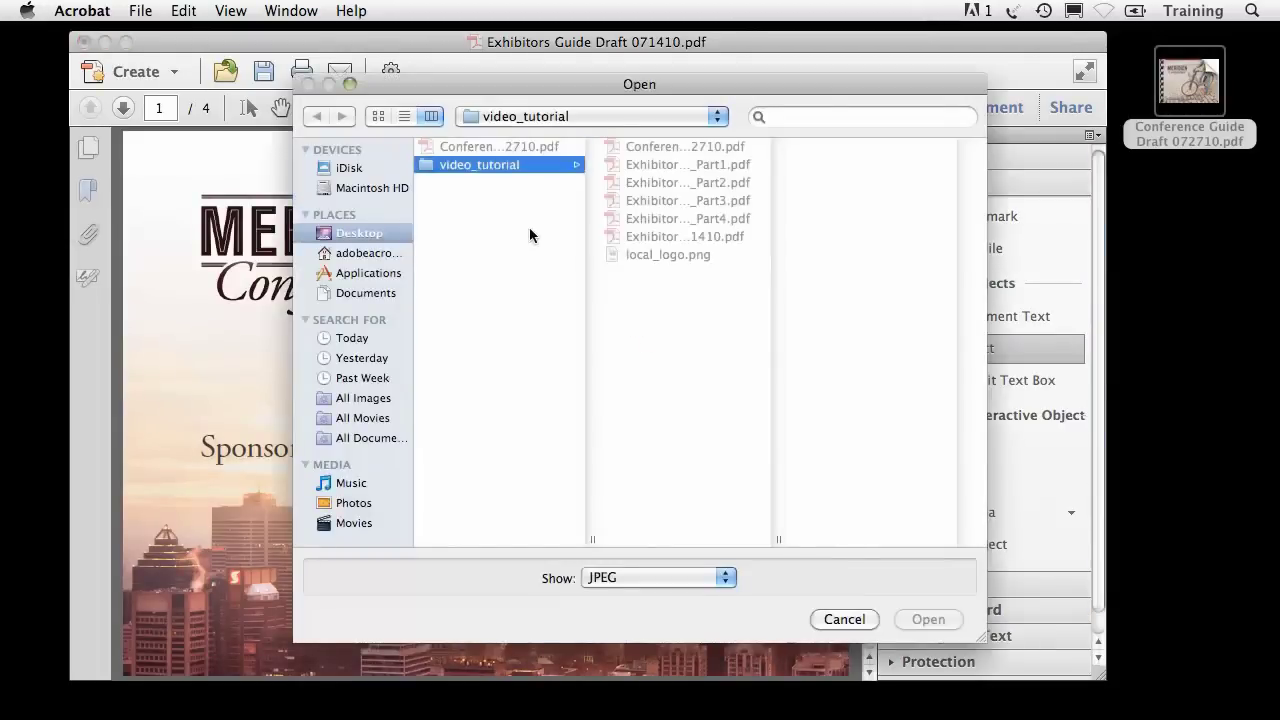
click(626, 580)
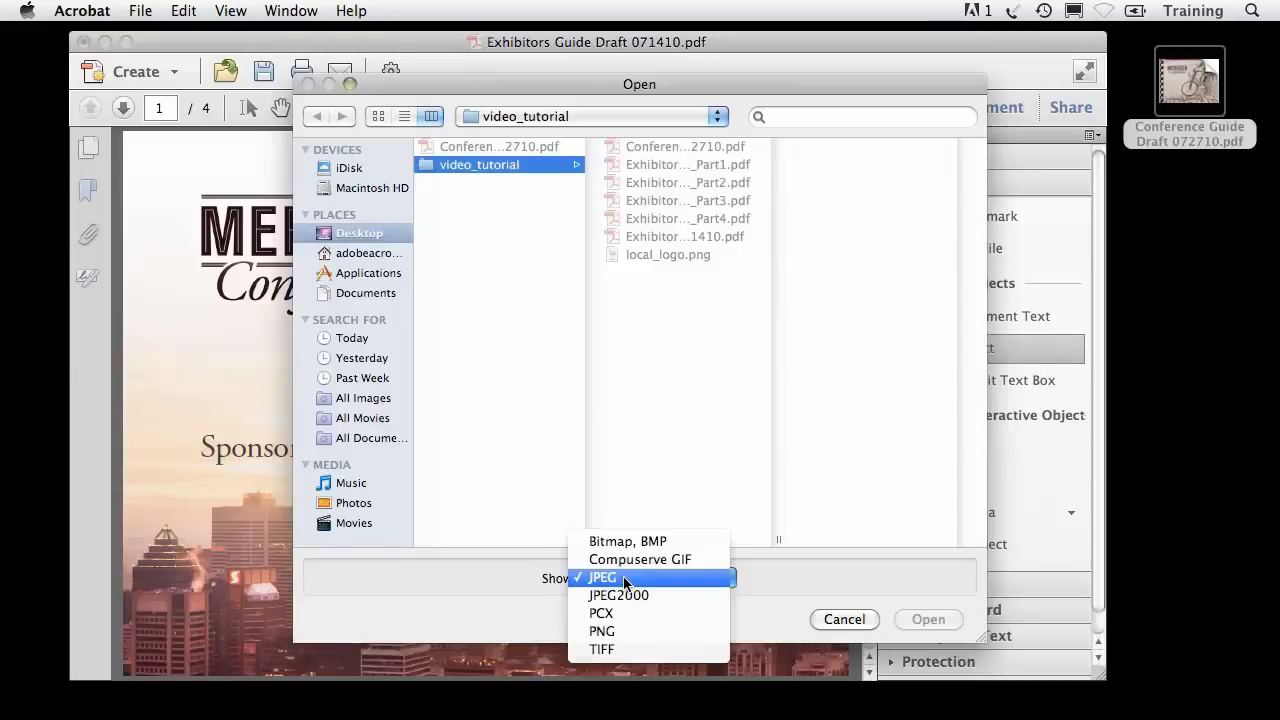
click(626, 631)
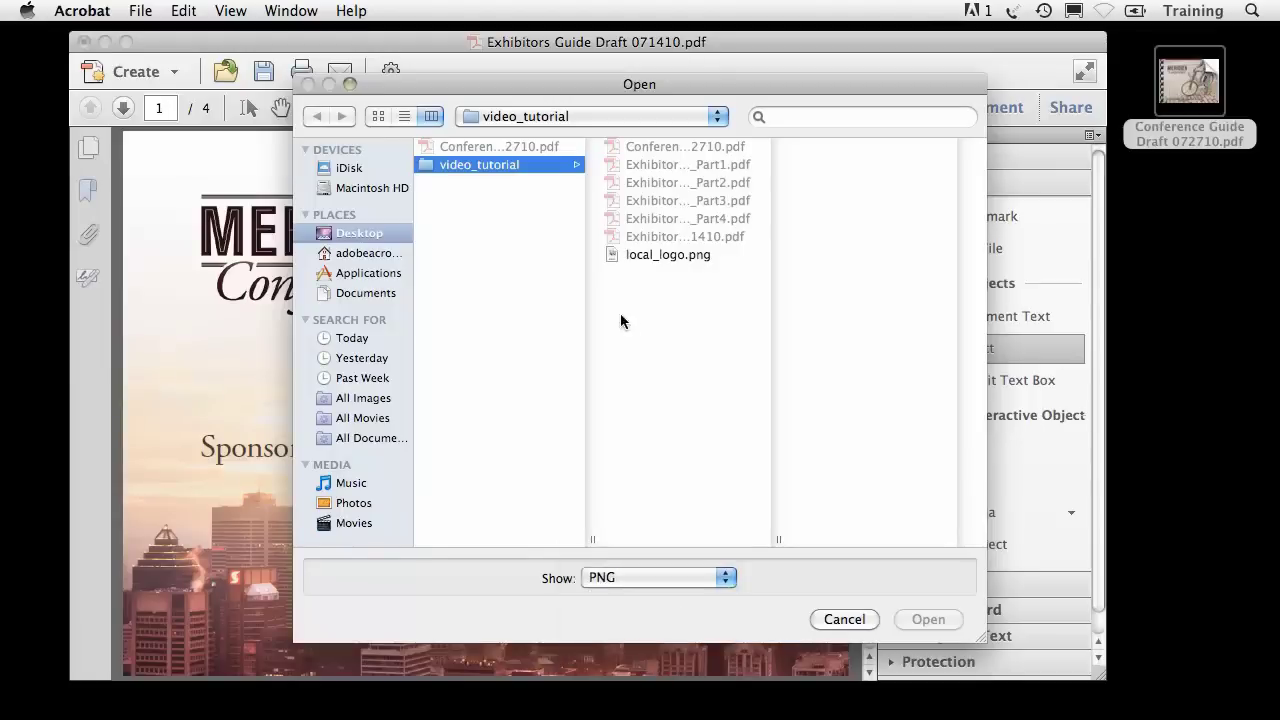
double_click(674, 257)
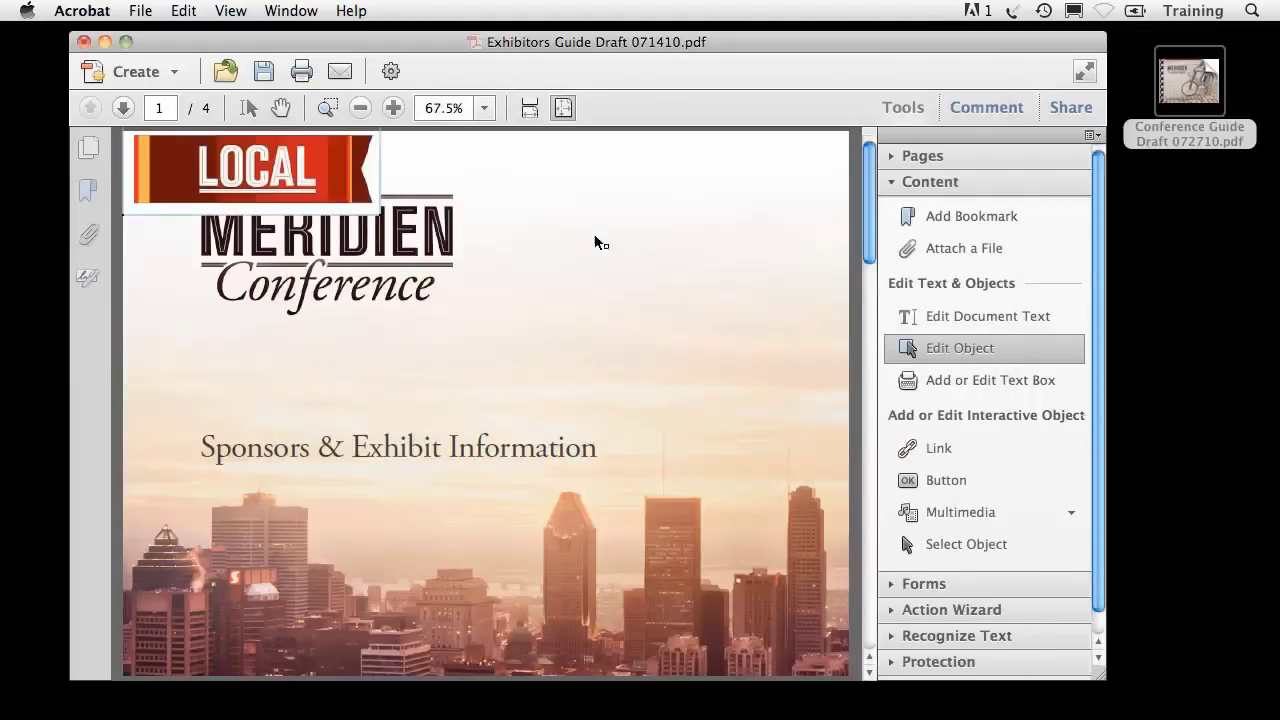
drag(276, 175, 684, 259)
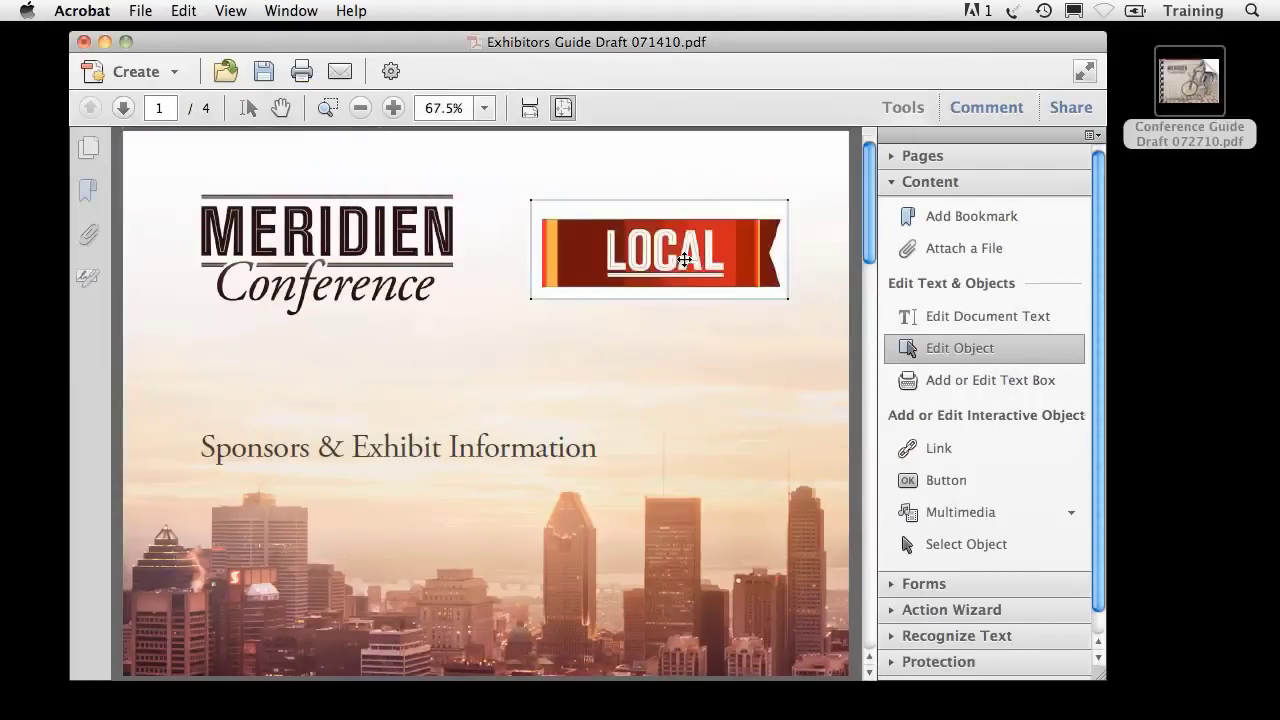
Clip the cover's LOCAL logo, trimming its top and bottom edges closer to the banner.
right_click(601, 255)
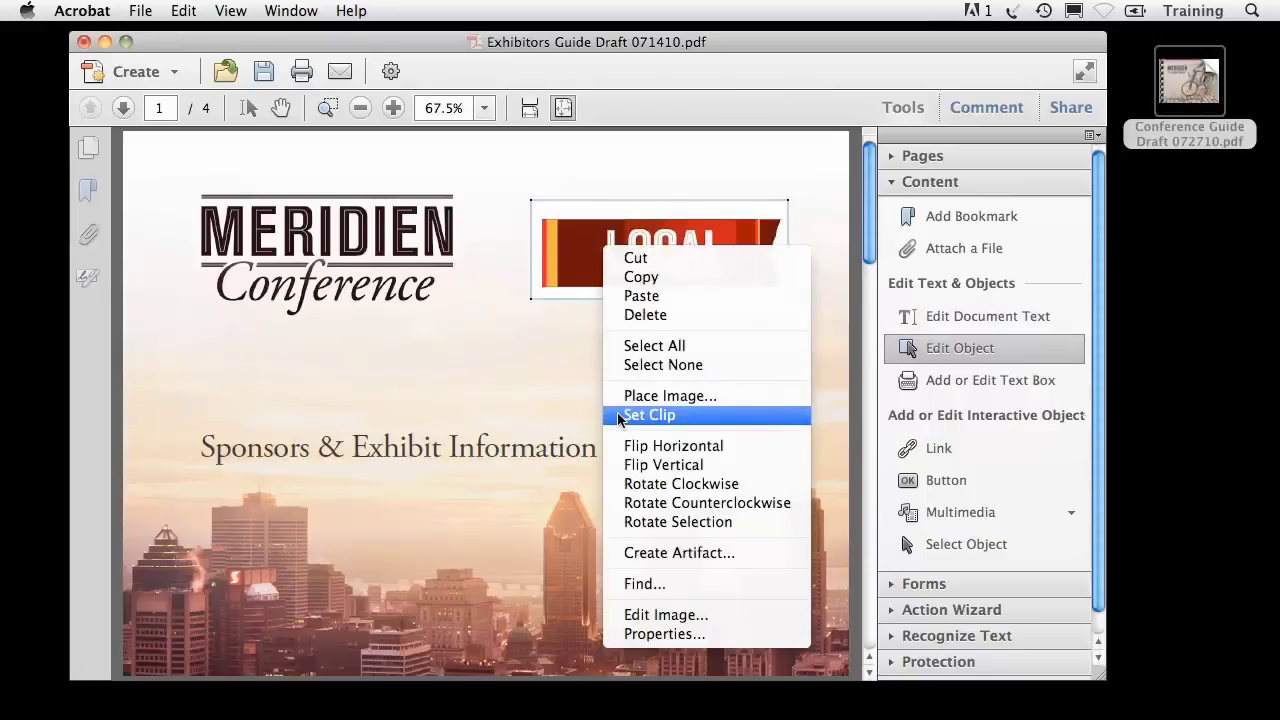
click(648, 415)
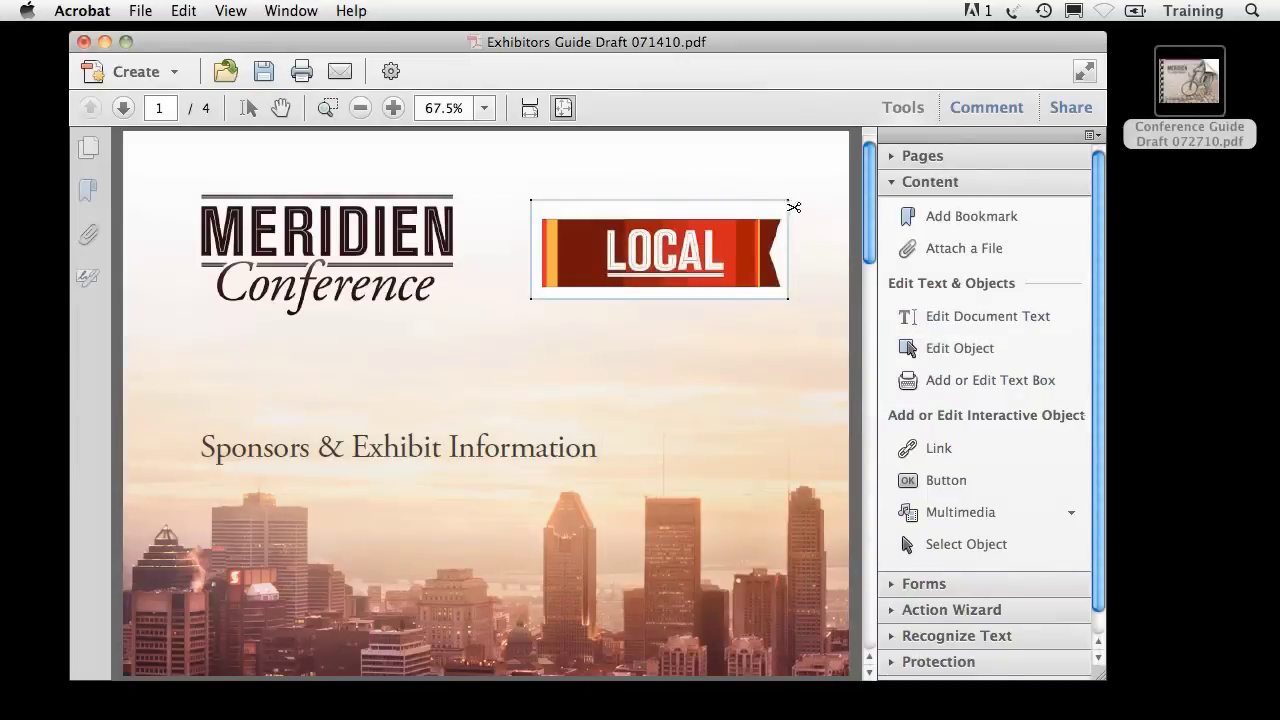
drag(797, 208, 790, 219)
mouse_move(781, 285)
mouse_down()
mouse_move(794, 306)
mouse_move(796, 294)
mouse_up()
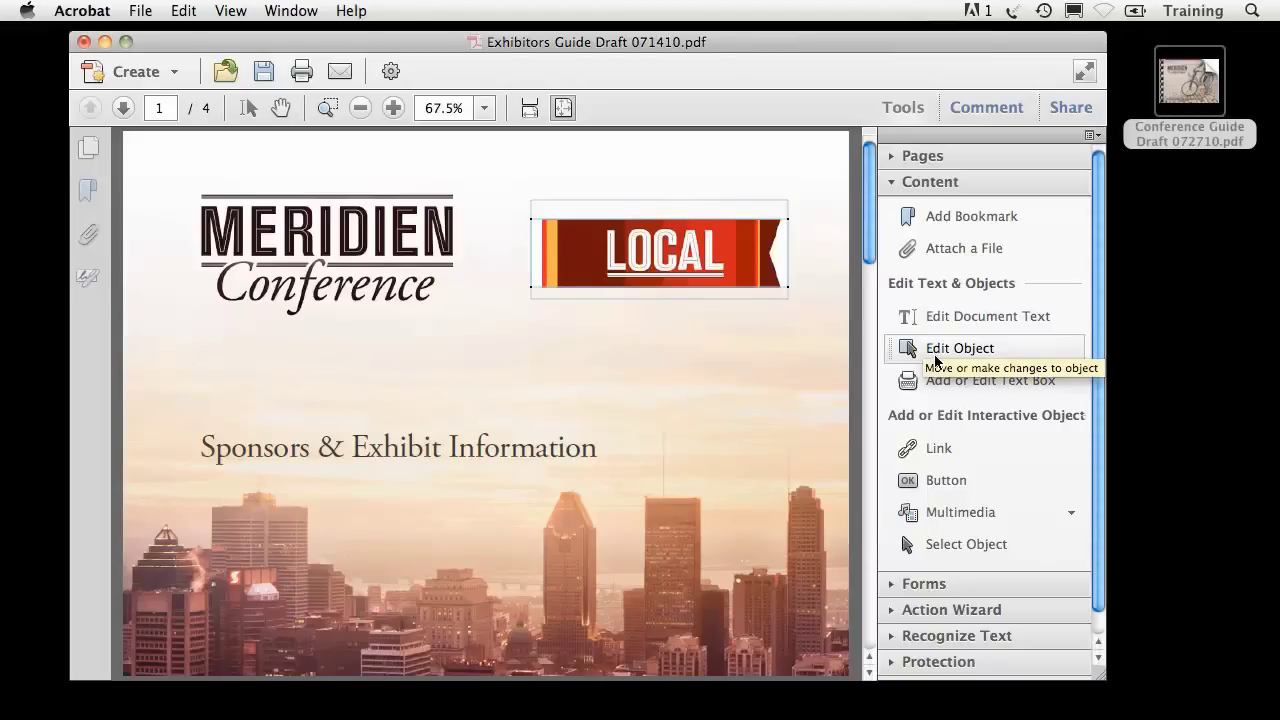
Convert the LOCAL logo's colours to Gray Gamma 1.8 in its Properties Color settings.
click(934, 358)
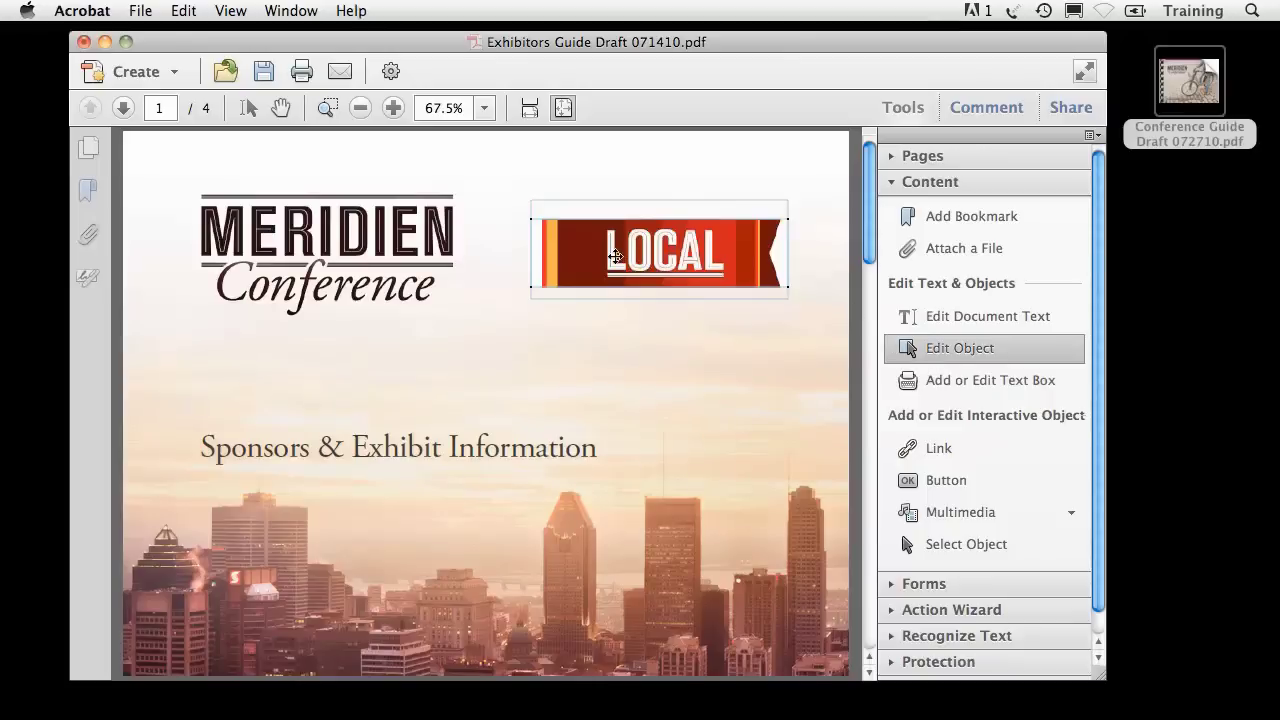
right_click(560, 221)
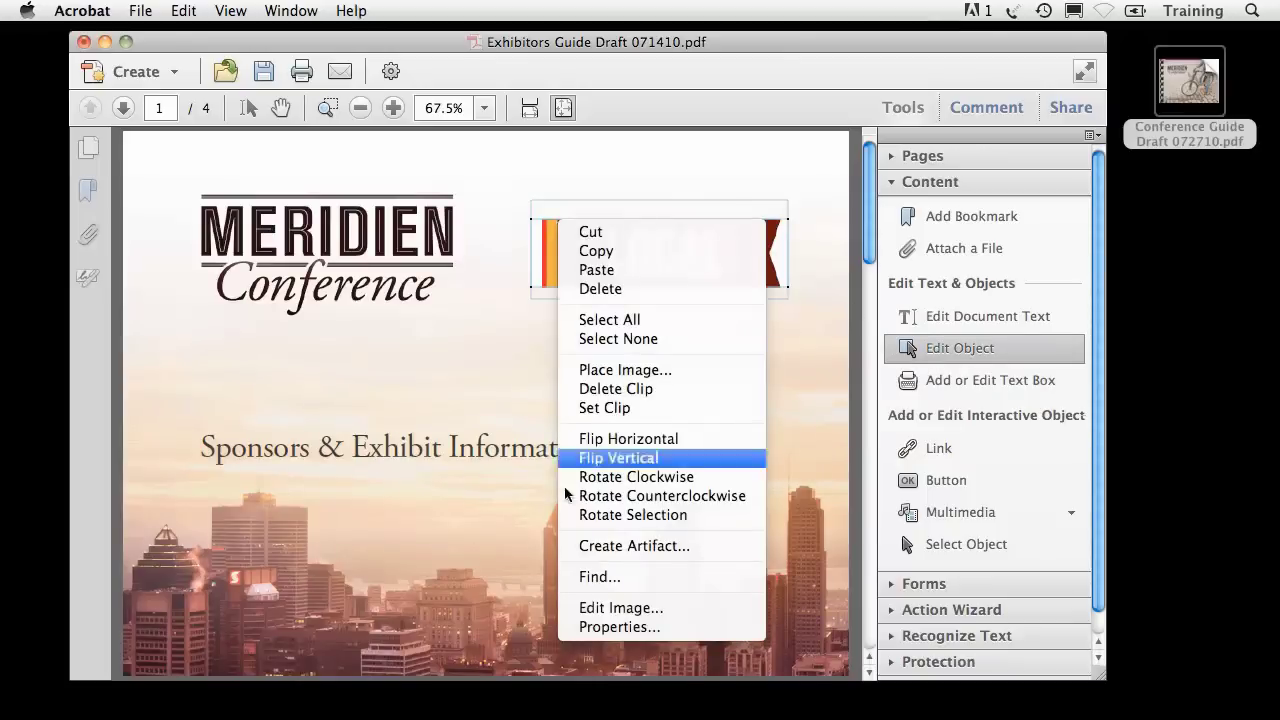
click(581, 627)
click(578, 271)
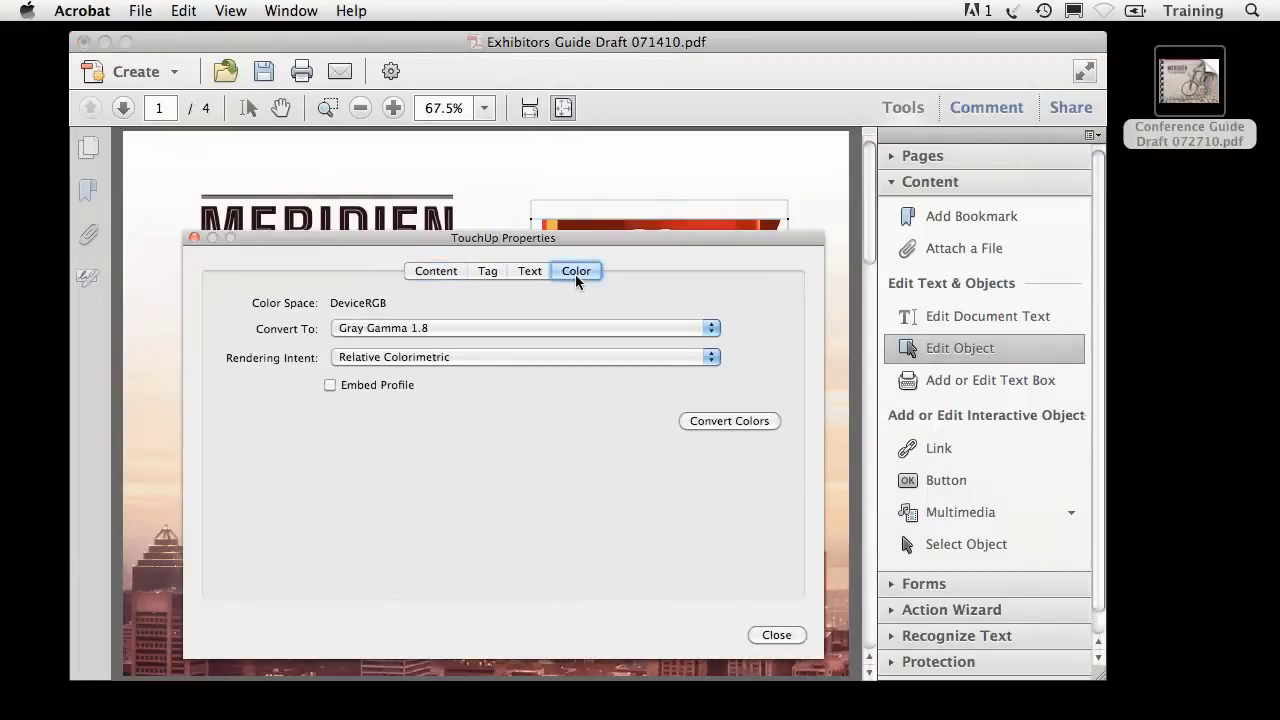
click(559, 330)
click(559, 330)
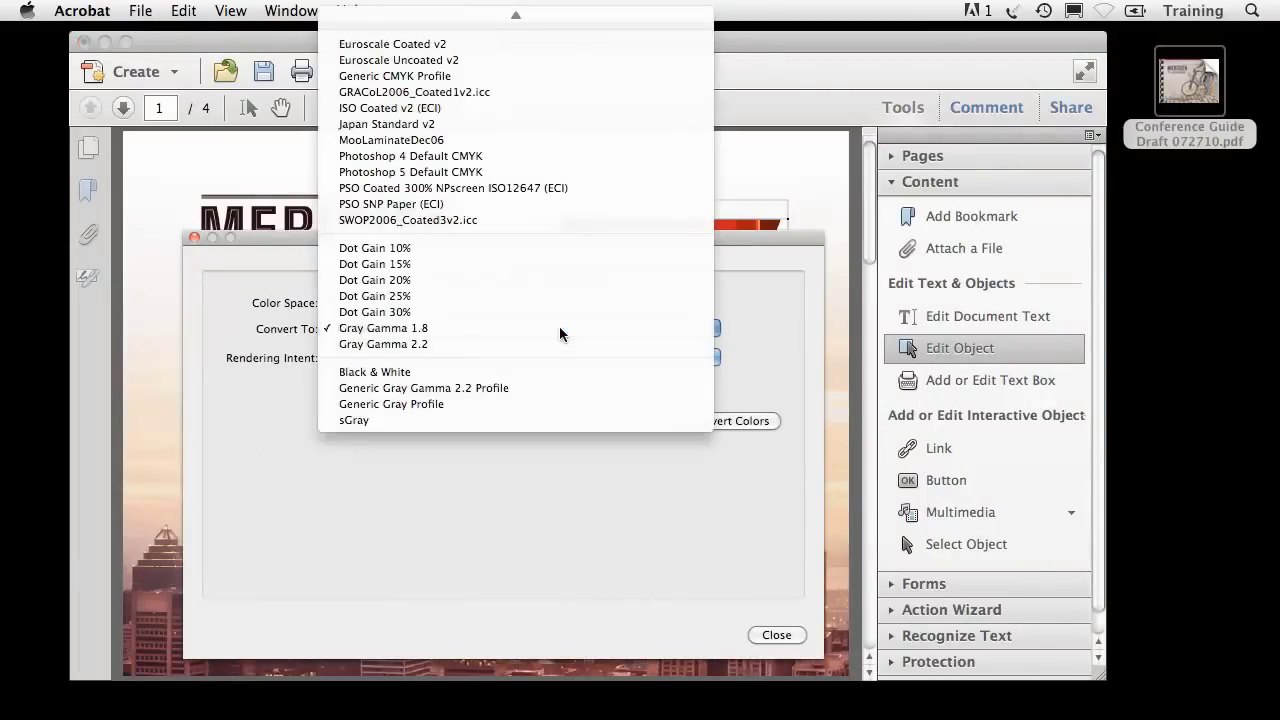
click(735, 422)
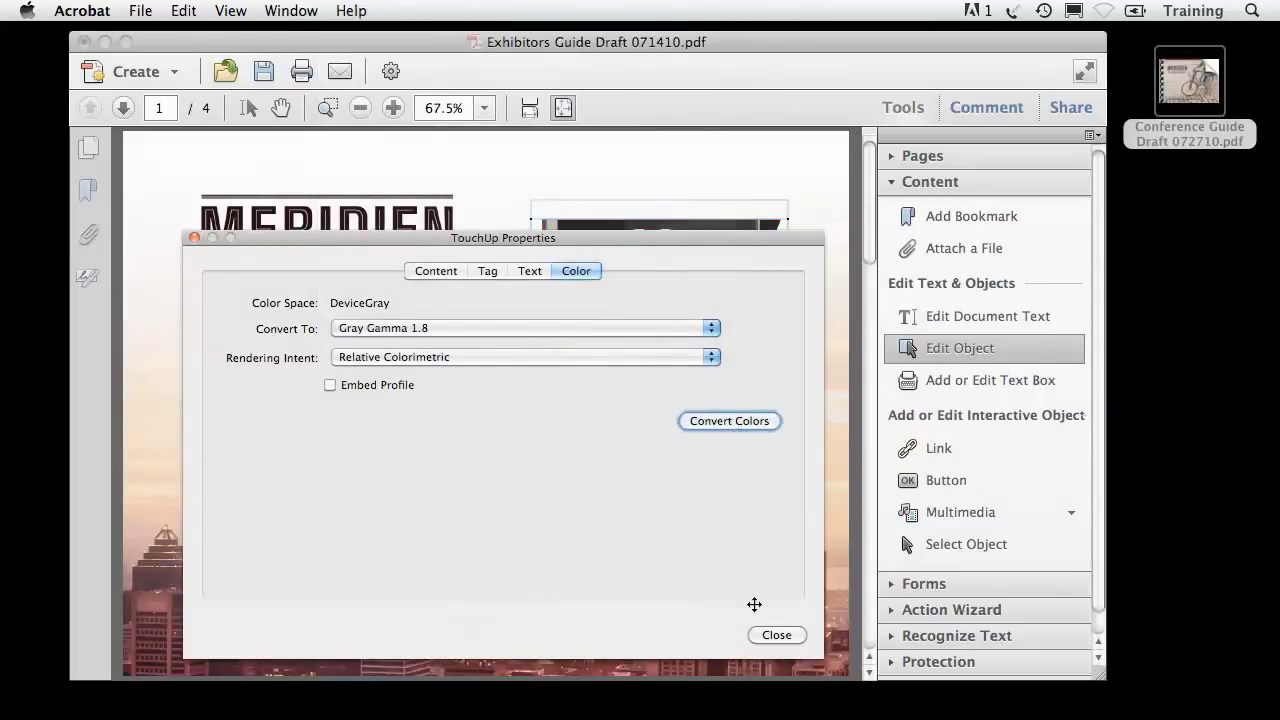
click(765, 633)
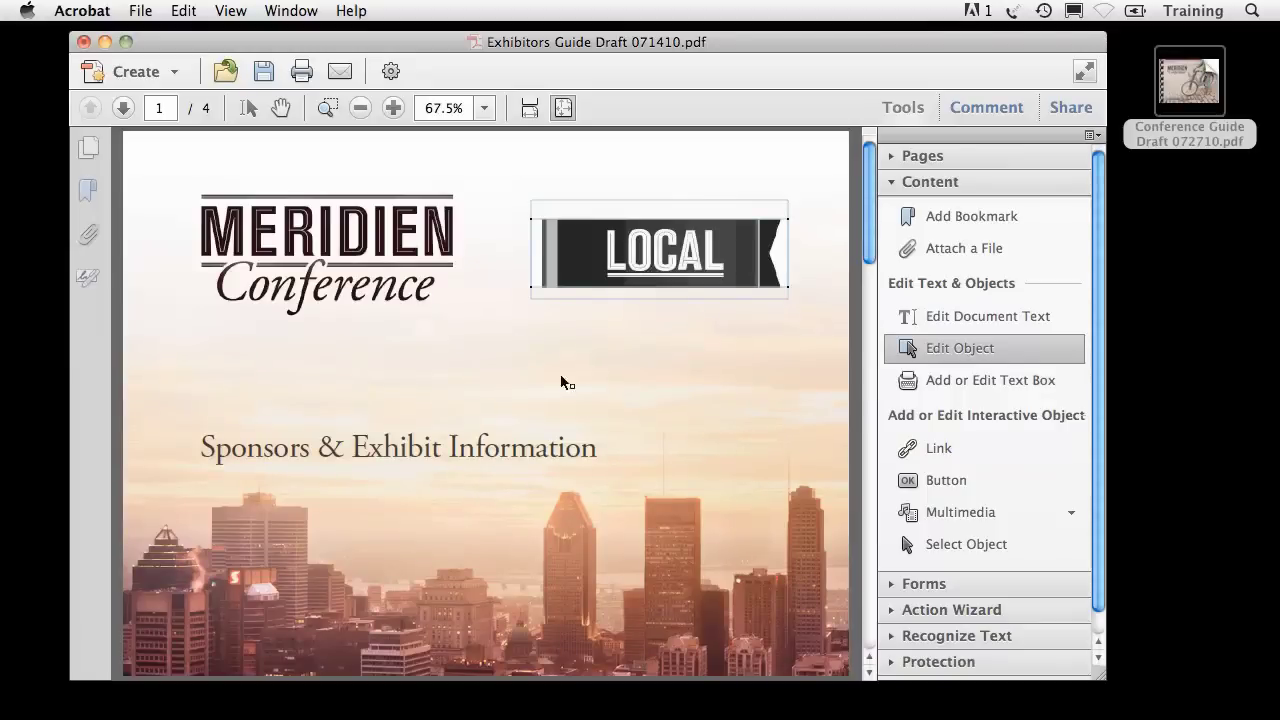
Move the 'What is the City of Meridien Conference?' thumbnail above the cover and delete 'Why Participate?'.
click(92, 151)
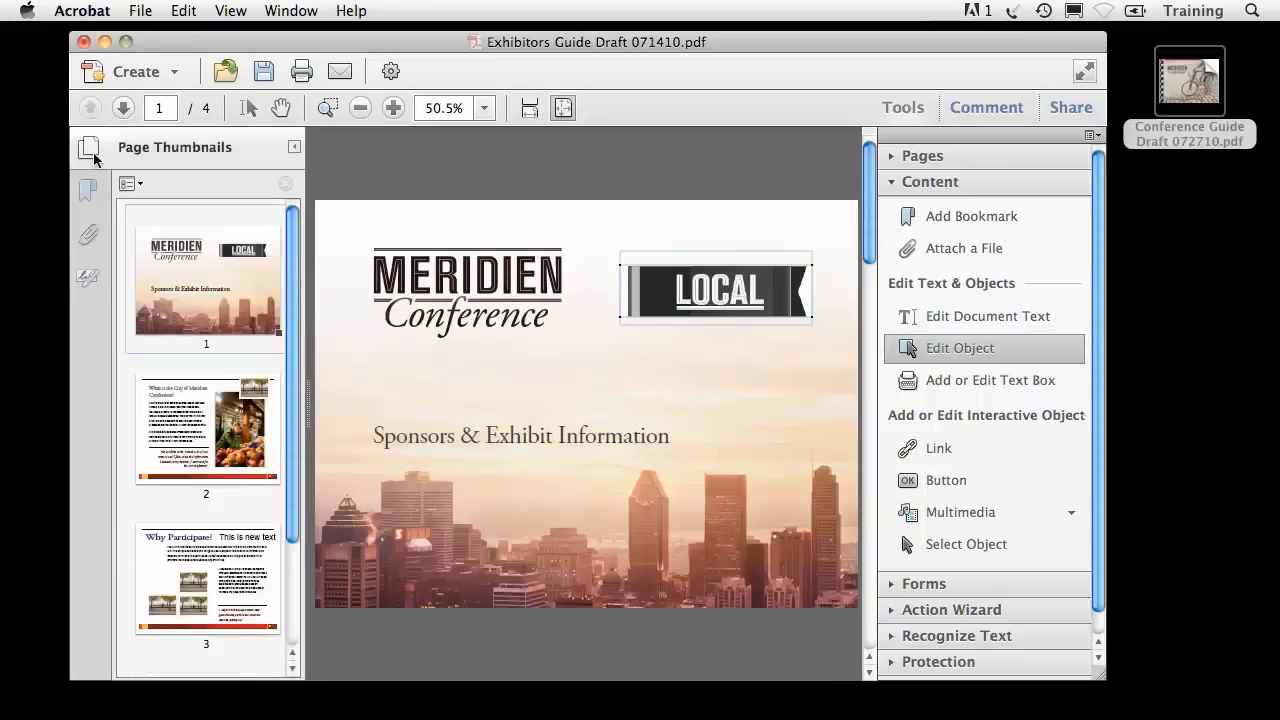
drag(210, 402, 193, 228)
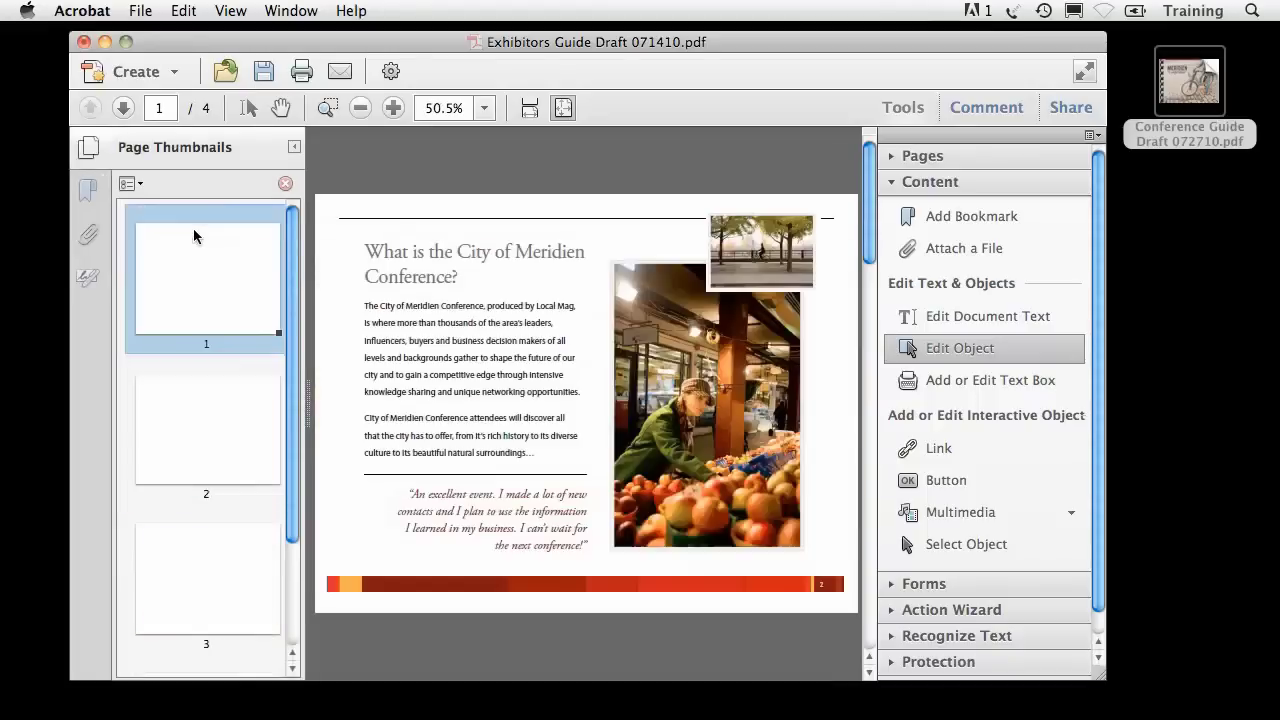
click(222, 580)
key(Delete)
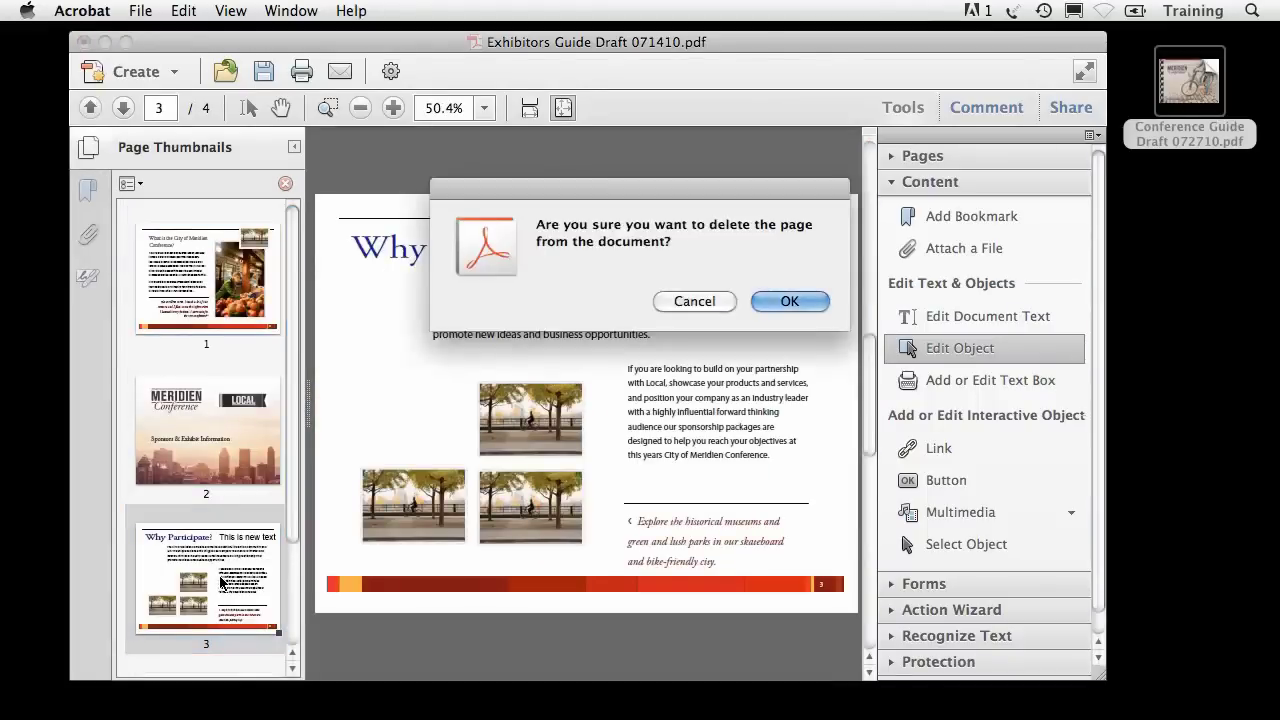
key(Return)
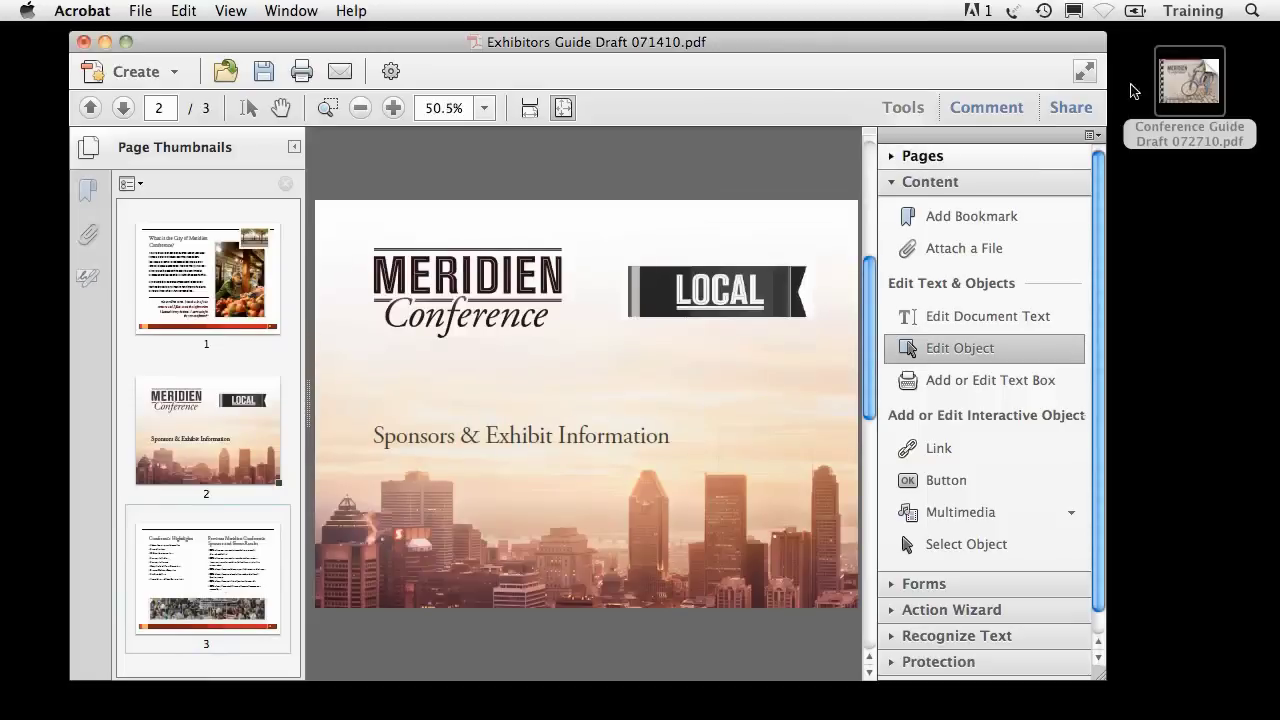
Drop Conference Guide Draft 072710.pdf between thumbnails 2 and 3, then collapse the Content panel.
drag(1190, 86, 194, 495)
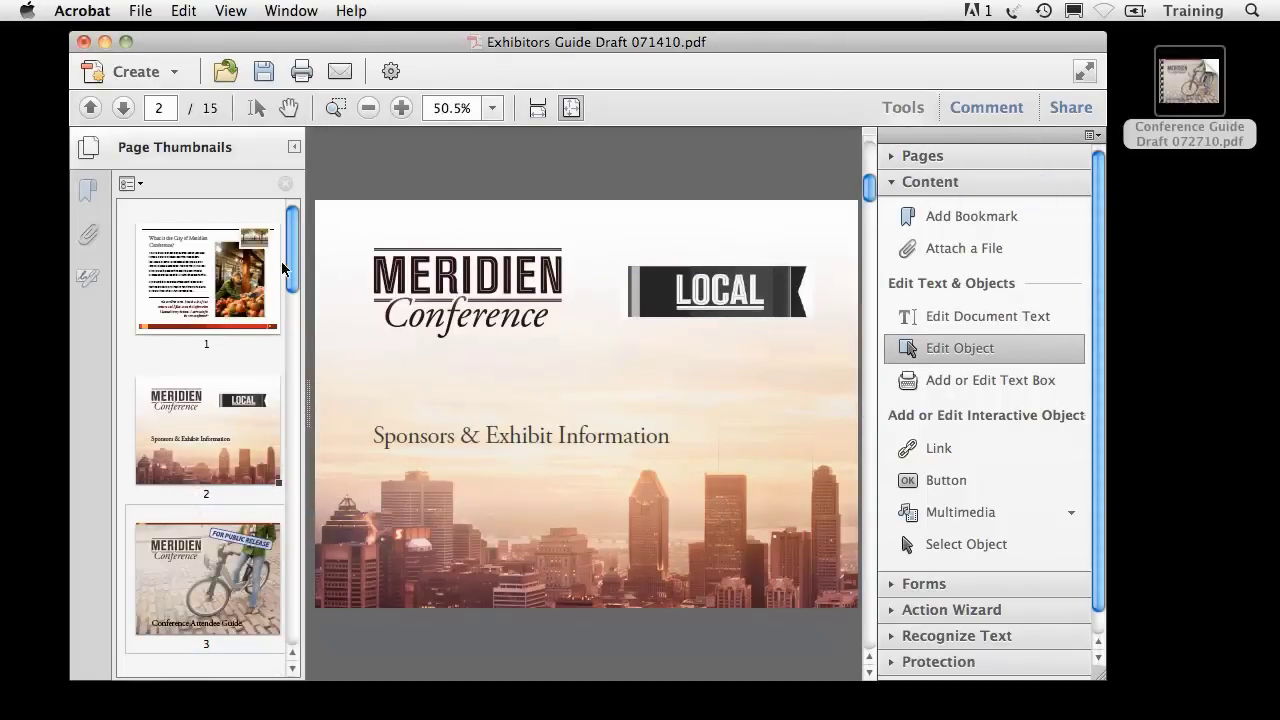
scroll(301, 621, down, 10)
scroll(301, 630, down, 5)
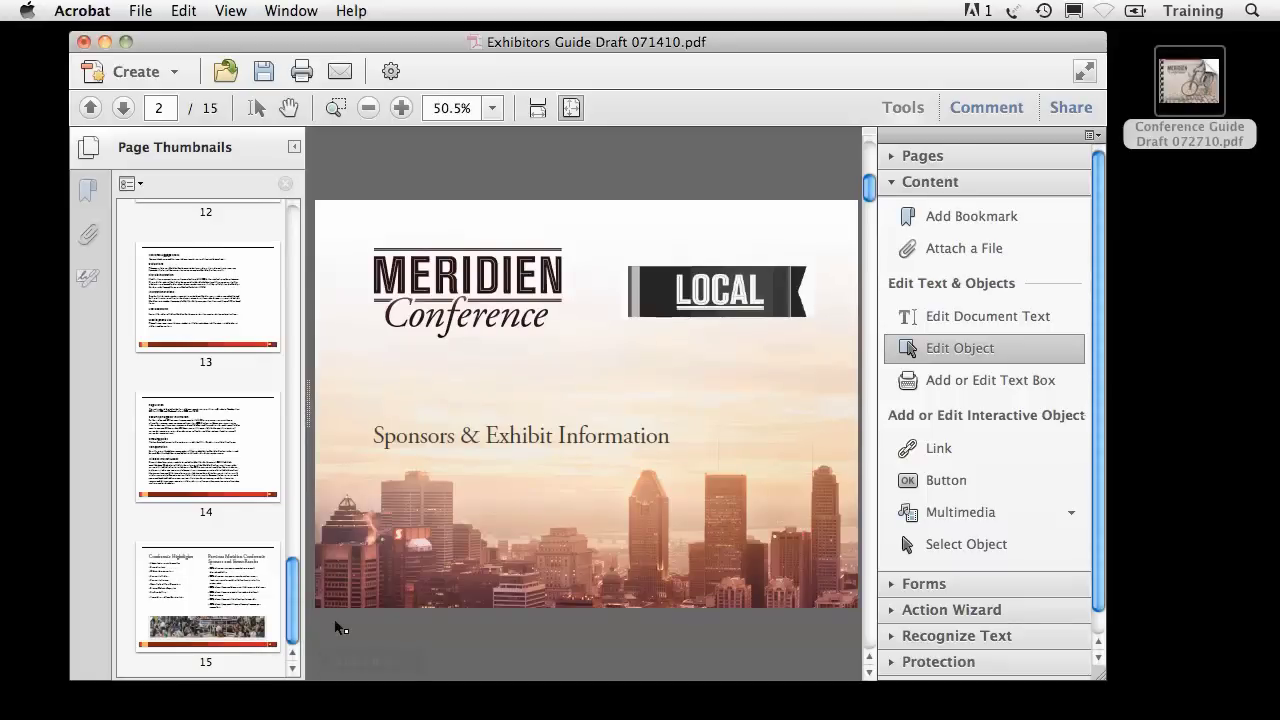
mouse_move(340, 627)
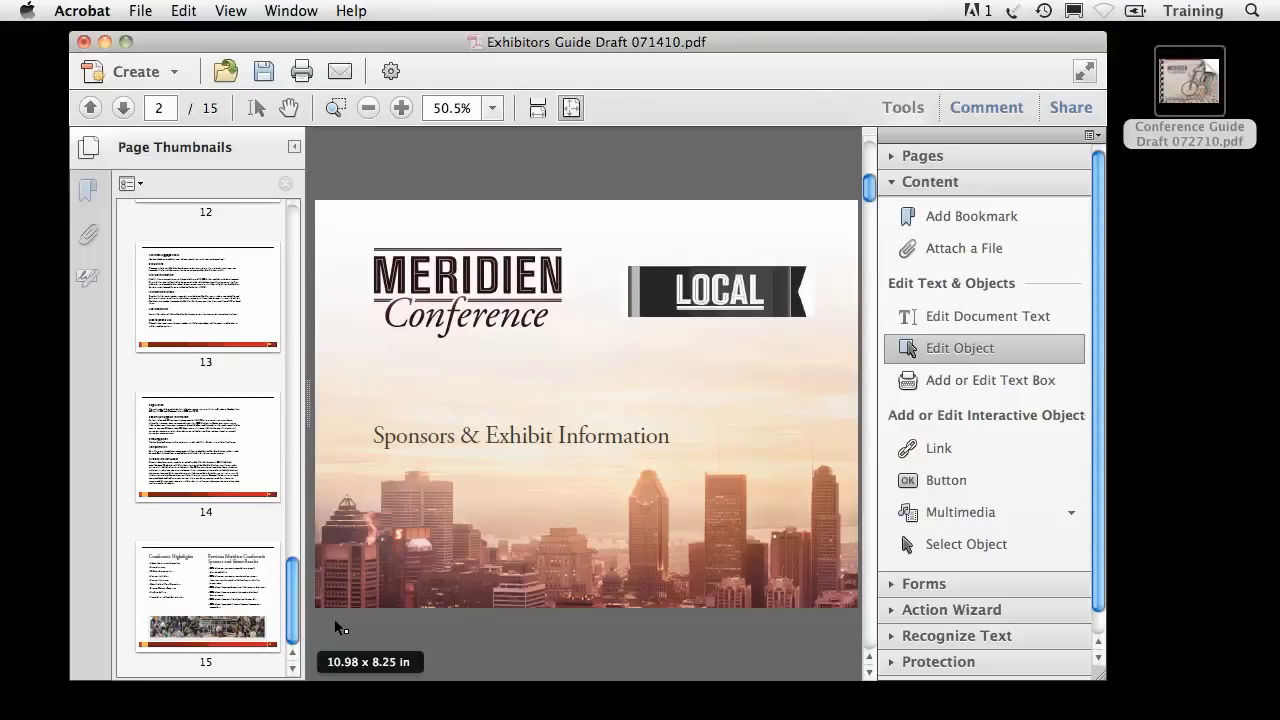
click(908, 185)
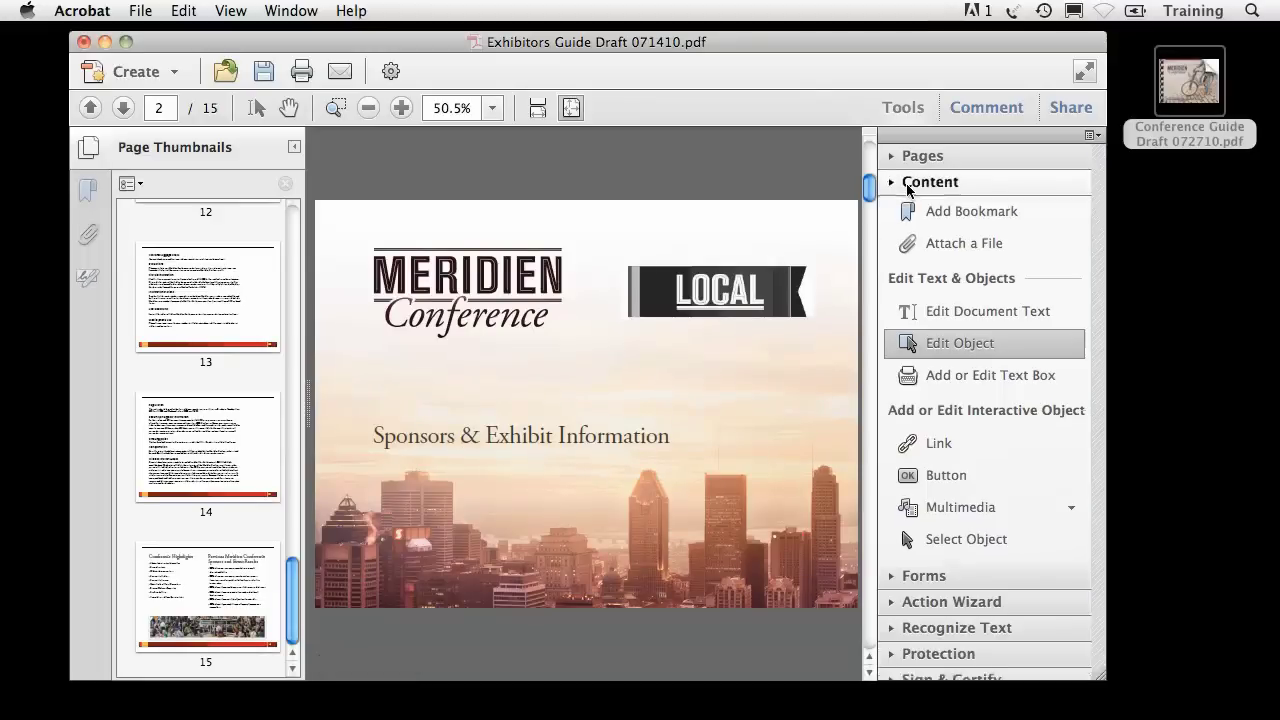